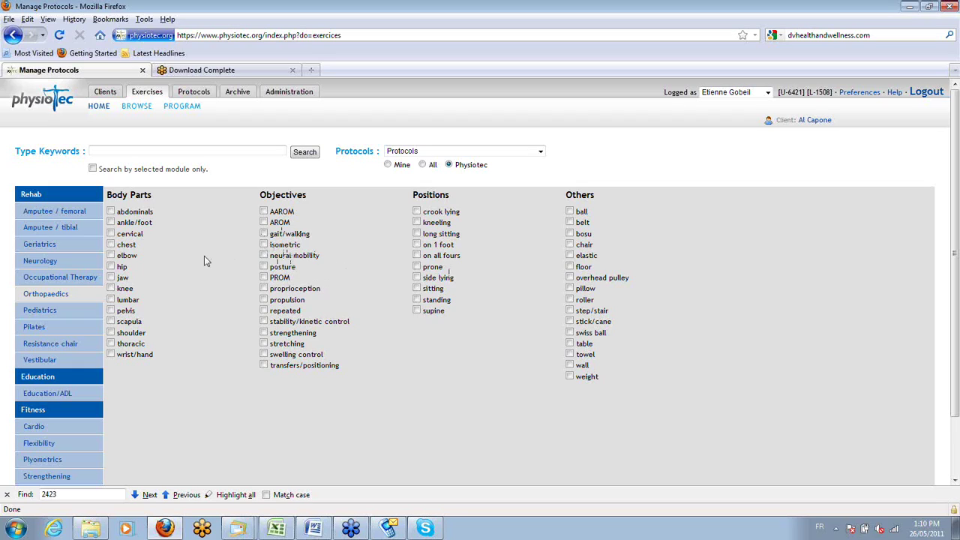
# Switch the protocol source to Mine and to All, and set it back to Physiotec.
pyautogui.click(147, 153)
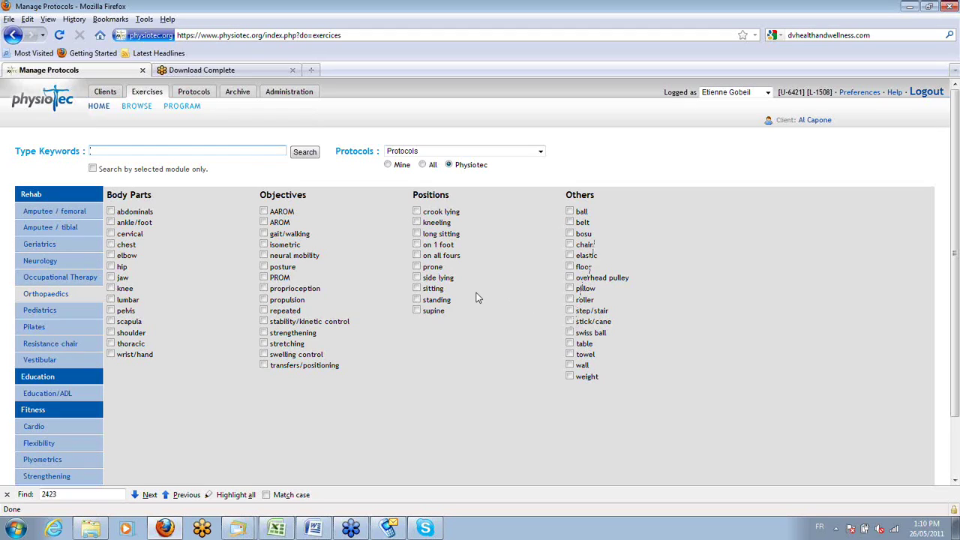
pyautogui.click(388, 164)
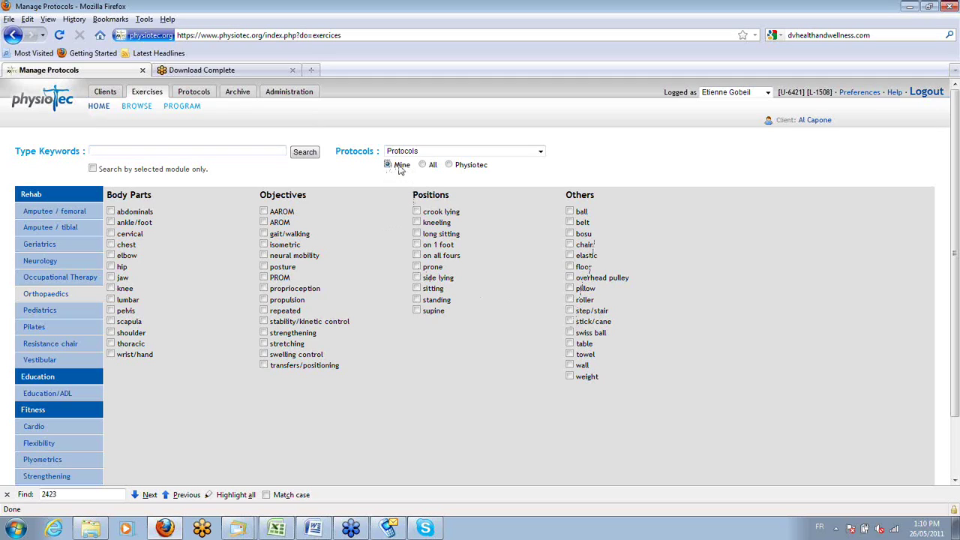
pyautogui.click(401, 155)
pyautogui.click(342, 182)
pyautogui.click(422, 165)
pyautogui.click(459, 167)
# Load the Physiotec protocol "Lumbar- Instability/Core- Phase 1" as the exercise program.
pyautogui.click(541, 152)
pyautogui.moveTo(541, 177); pyautogui.dragTo(541, 232)
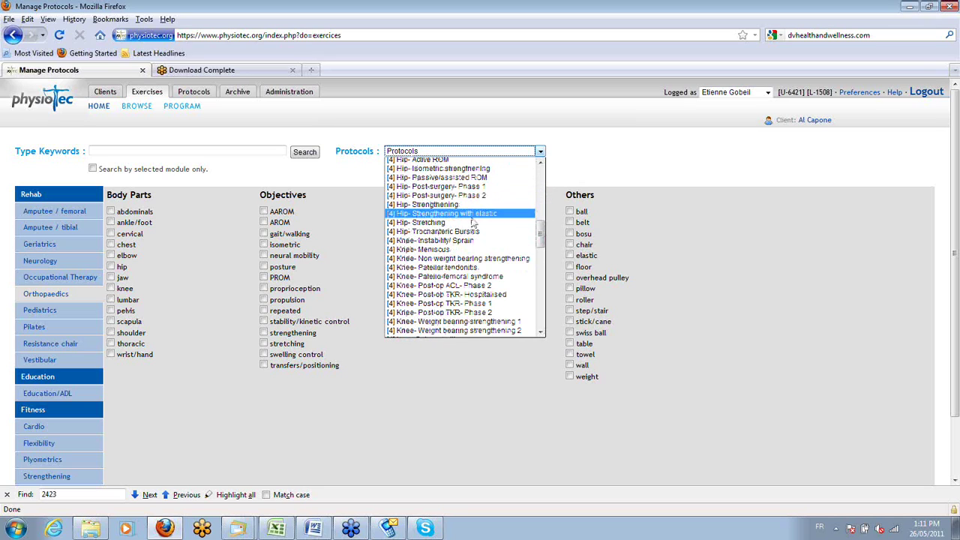
pyautogui.scroll(-6, 472, 221)
pyautogui.scroll(-1, 473, 232)
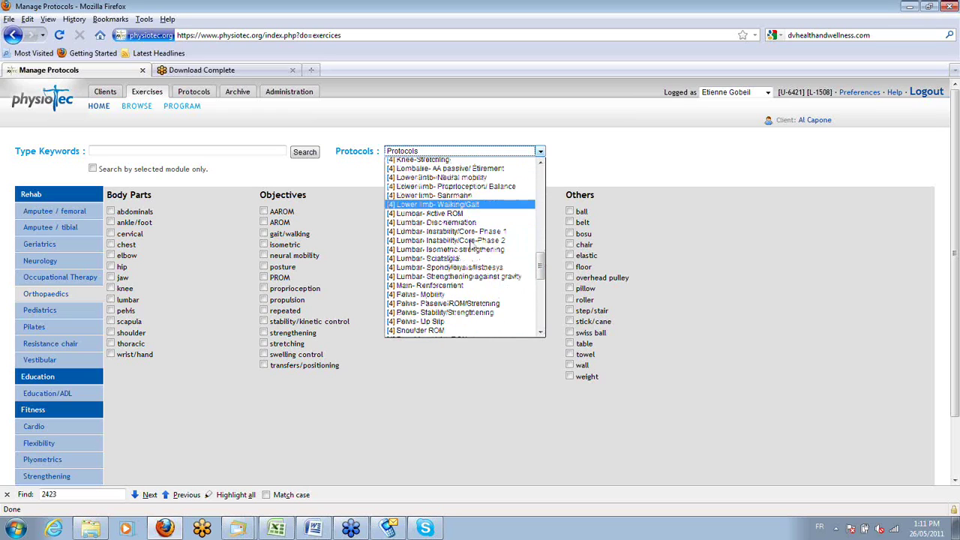
pyautogui.click(447, 231)
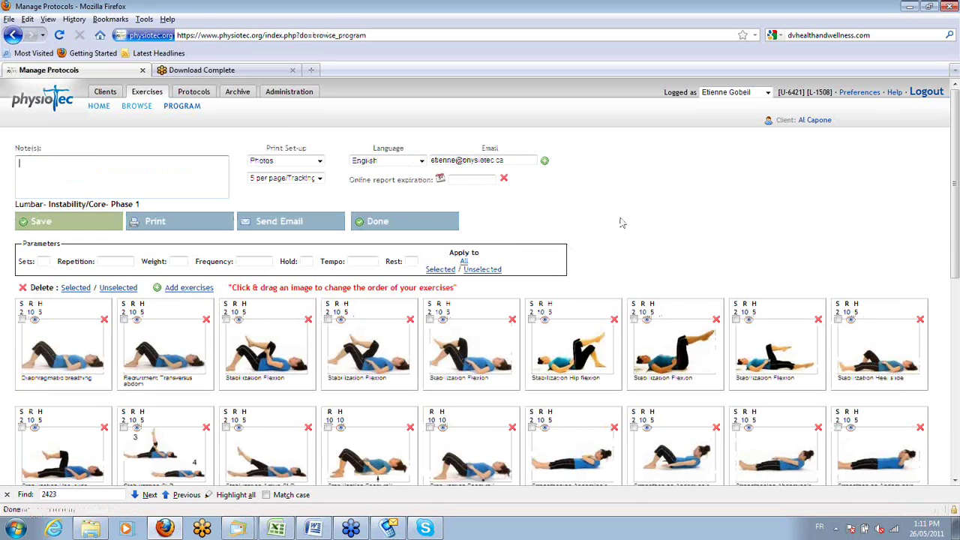
# Look through the protocol's exercises, open the first Strengthening Glutes exercise, review its instructions and play its video.
pyautogui.scroll(-2, 620, 222)
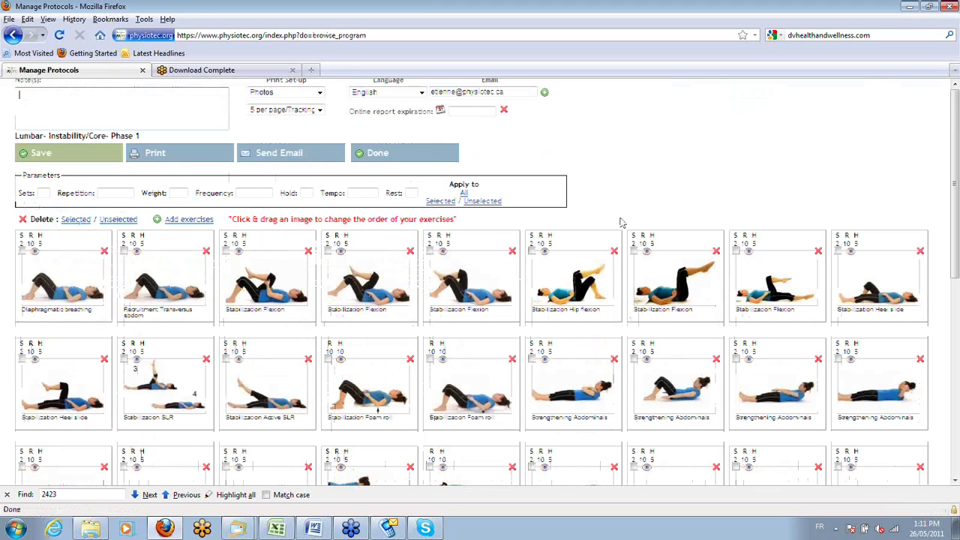
pyautogui.scroll(-2, 620, 222)
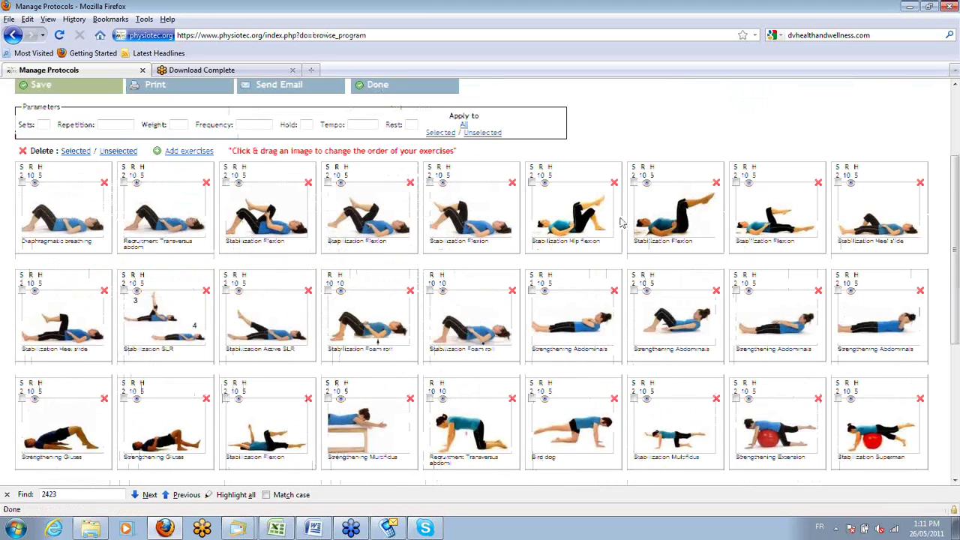
pyautogui.scroll(-2, 620, 223)
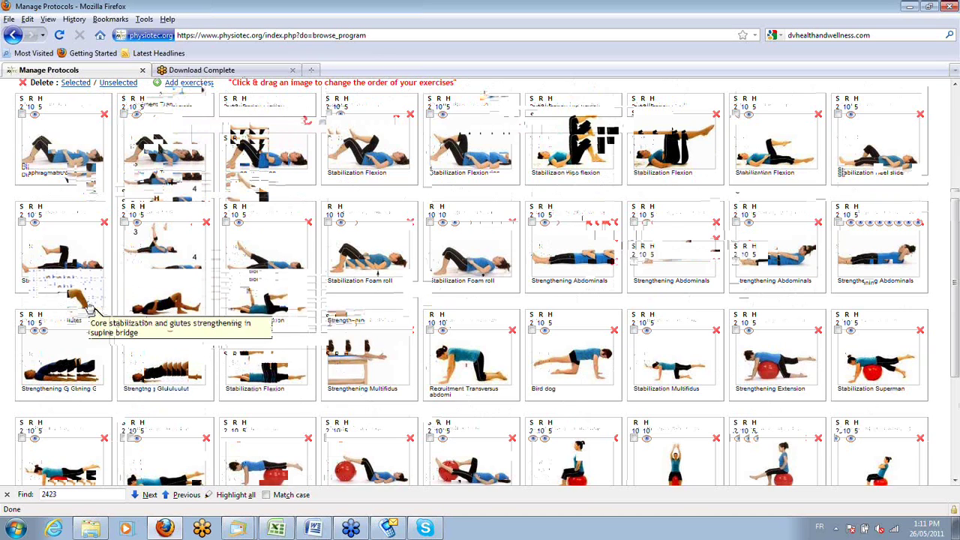
pyautogui.scroll(2, 238, 293)
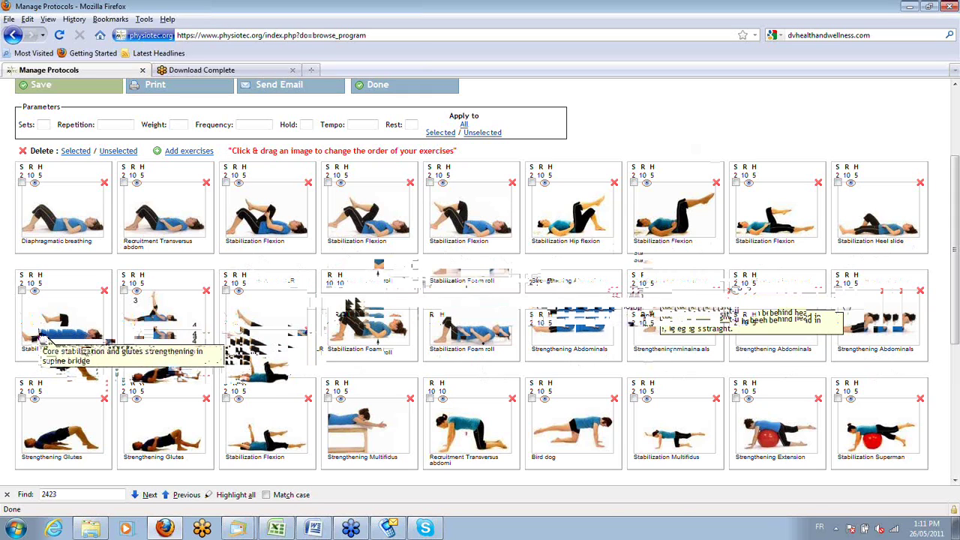
pyautogui.click(33, 338)
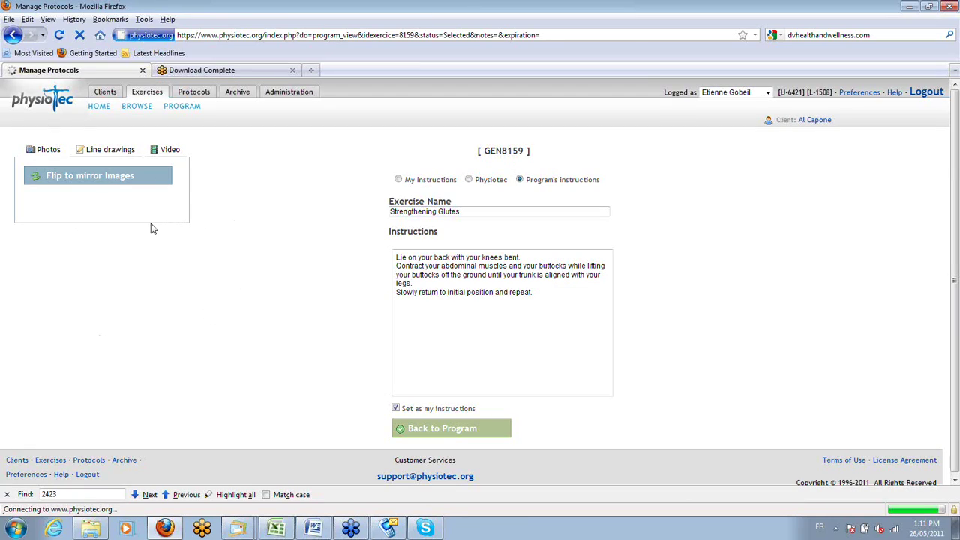
pyautogui.moveTo(566, 330); pyautogui.dragTo(396, 253)
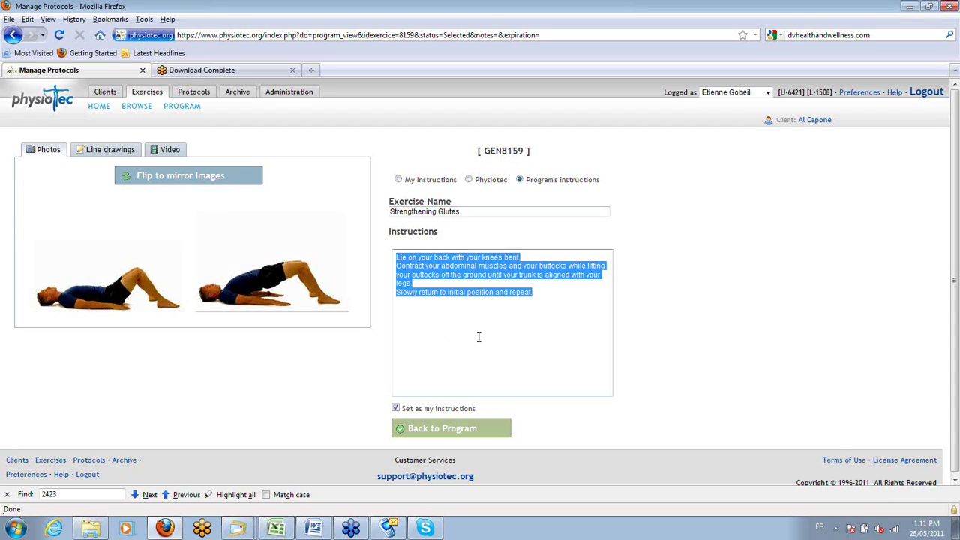
pyautogui.click(478, 336)
pyautogui.moveTo(533, 292); pyautogui.dragTo(402, 255)
pyautogui.click(163, 152)
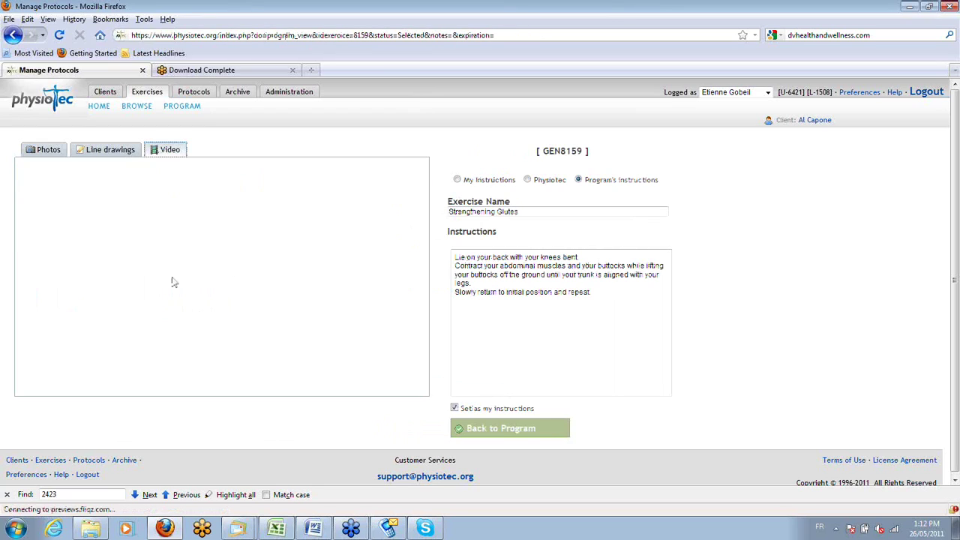
pyautogui.click(223, 274)
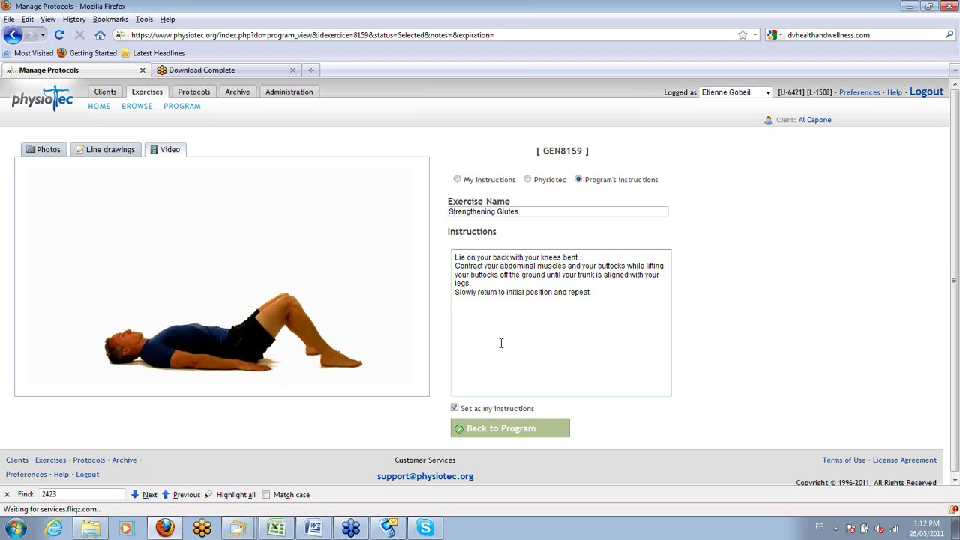
# Delete the line "Slowly return to initial position and repeat." from the Strengthening Glutes instructions and return to the program.
pyautogui.hotkey('ctrl', 'a')
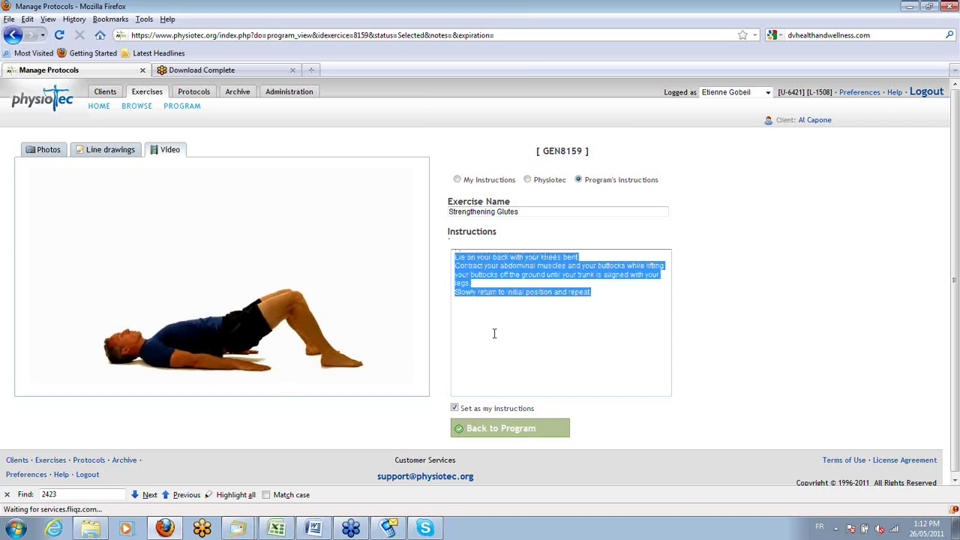
pyautogui.click(571, 321)
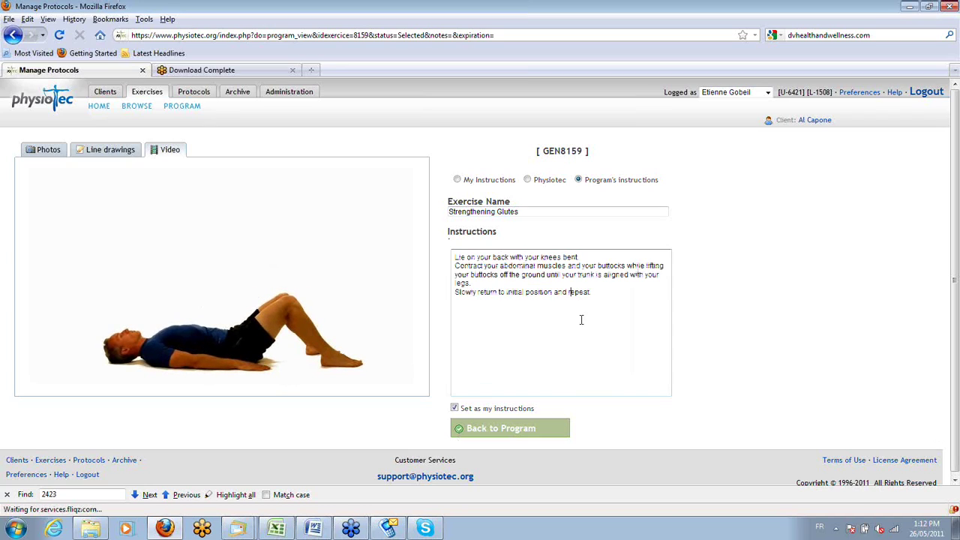
pyautogui.moveTo(581, 320); pyautogui.dragTo(475, 284)
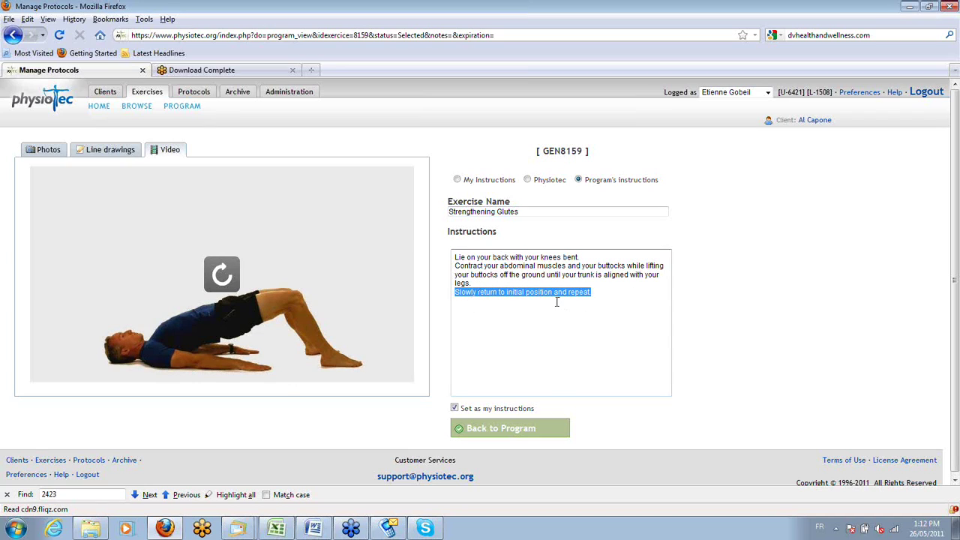
pyautogui.press('Delete')
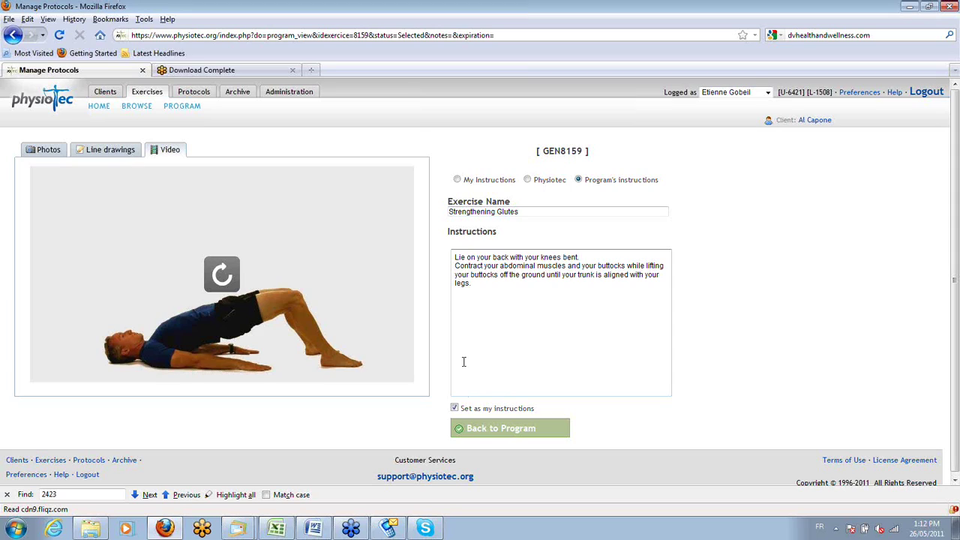
pyautogui.click(482, 431)
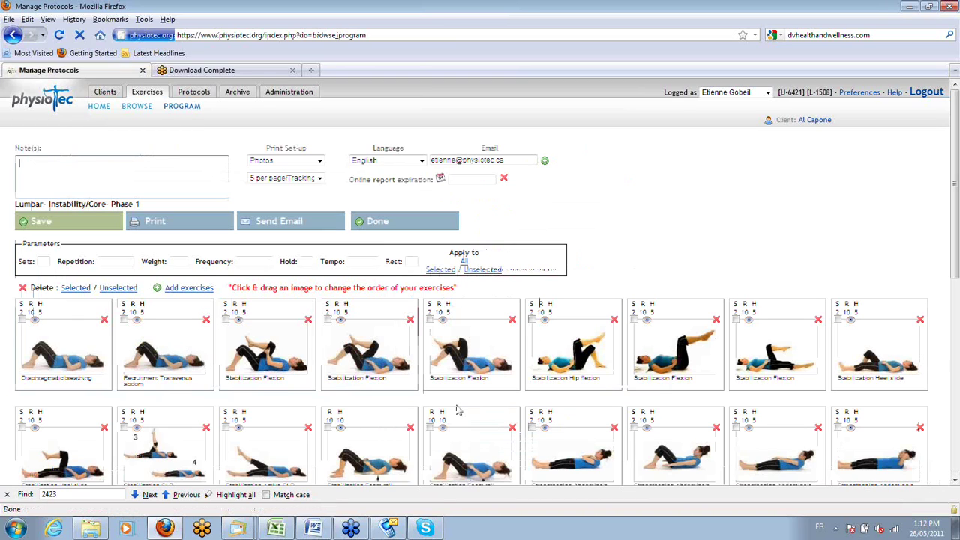
# Select Diaphragmatic breathing, the first Stabilization Flexion, the first Strengthening Glutes, Strengthening Extension and Strengthening Obliques, and delete all unselected exercises.
pyautogui.scroll(-5, 459, 410)
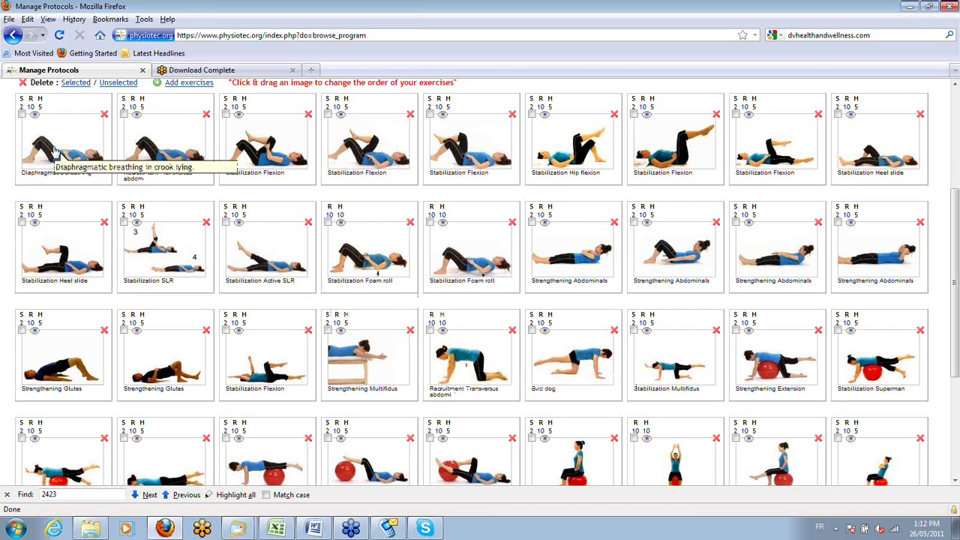
pyautogui.click(246, 153)
pyautogui.click(66, 352)
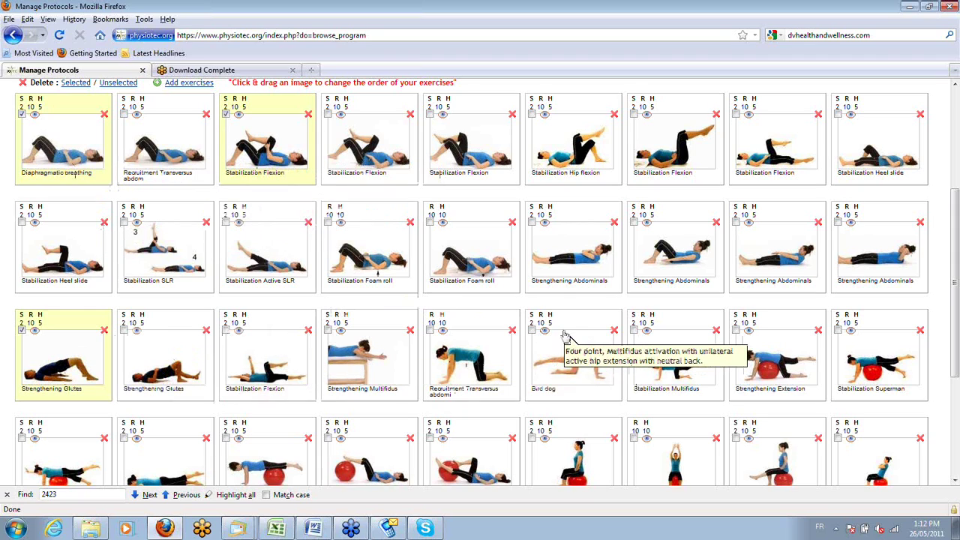
pyautogui.click(777, 357)
pyautogui.scroll(-2, 633, 323)
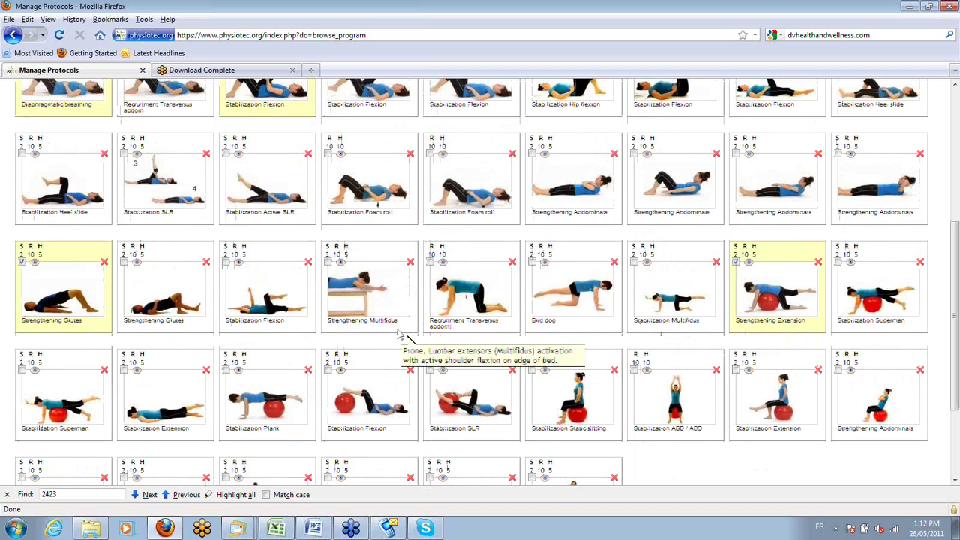
pyautogui.scroll(-2, 399, 336)
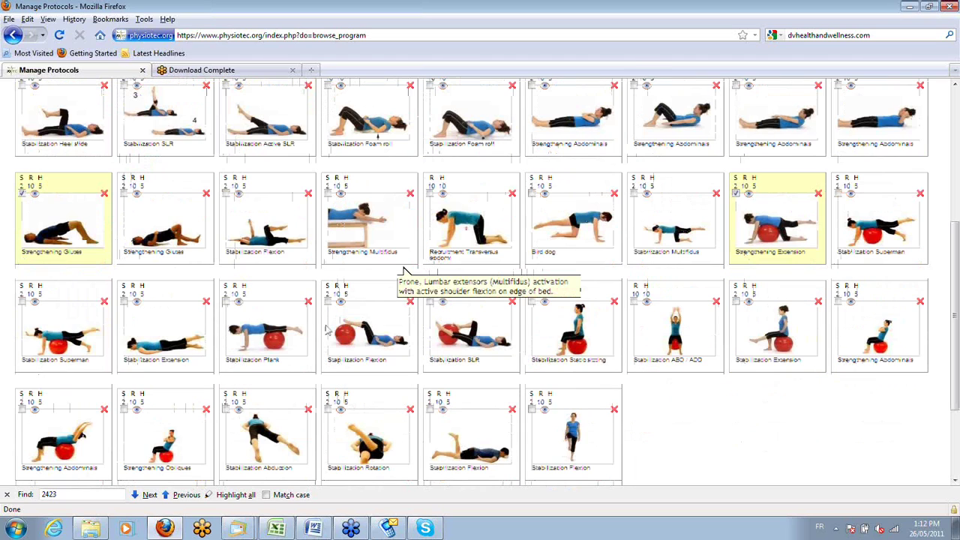
pyautogui.scroll(2, 327, 330)
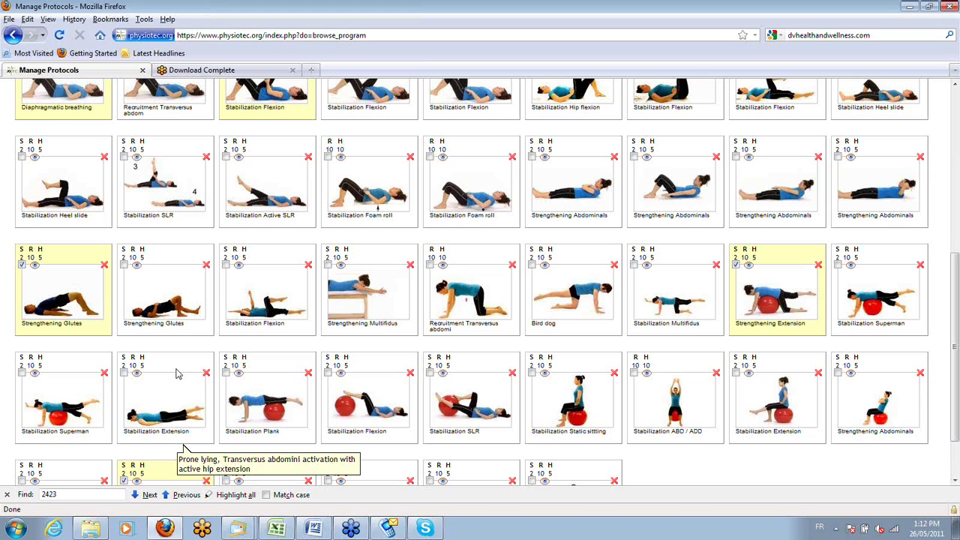
pyautogui.scroll(2, 456, 394)
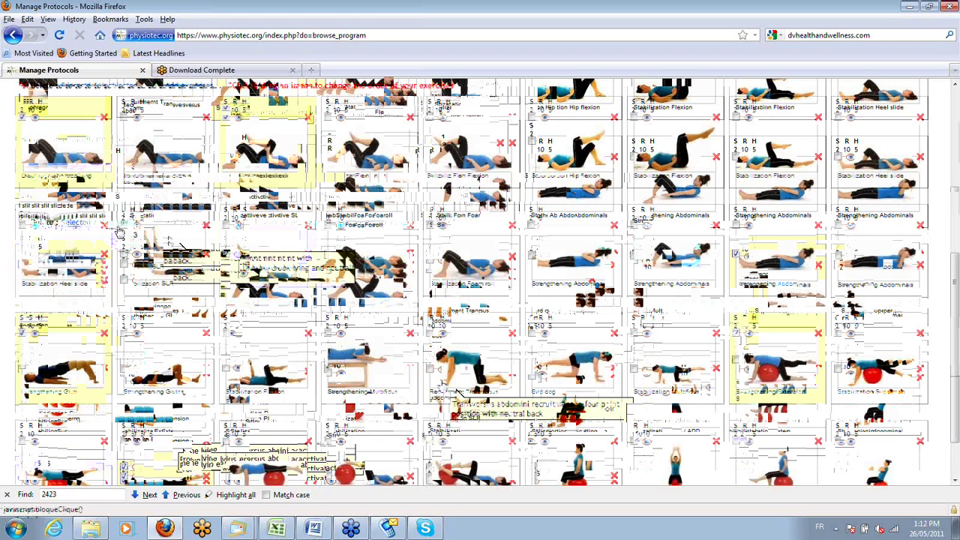
pyautogui.scroll(3, 480, 299)
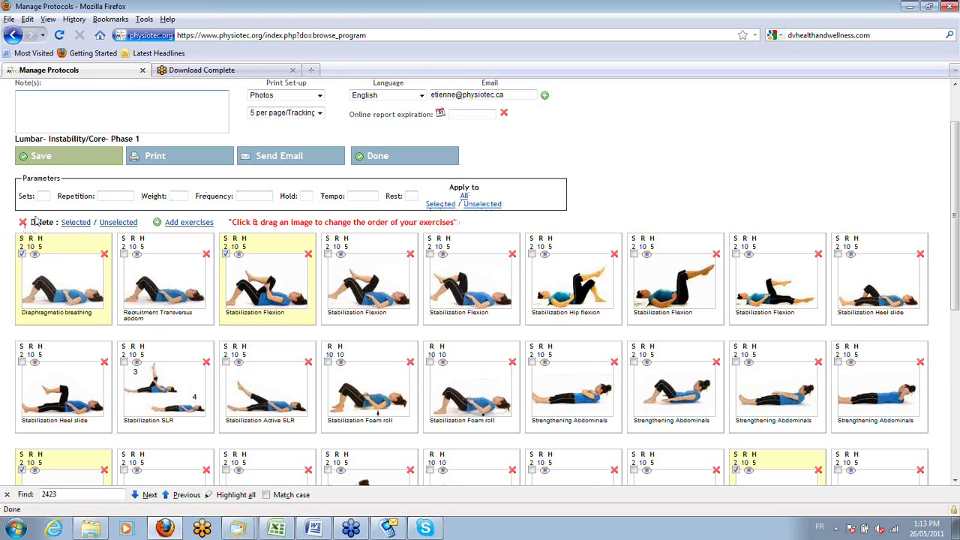
pyautogui.click(105, 222)
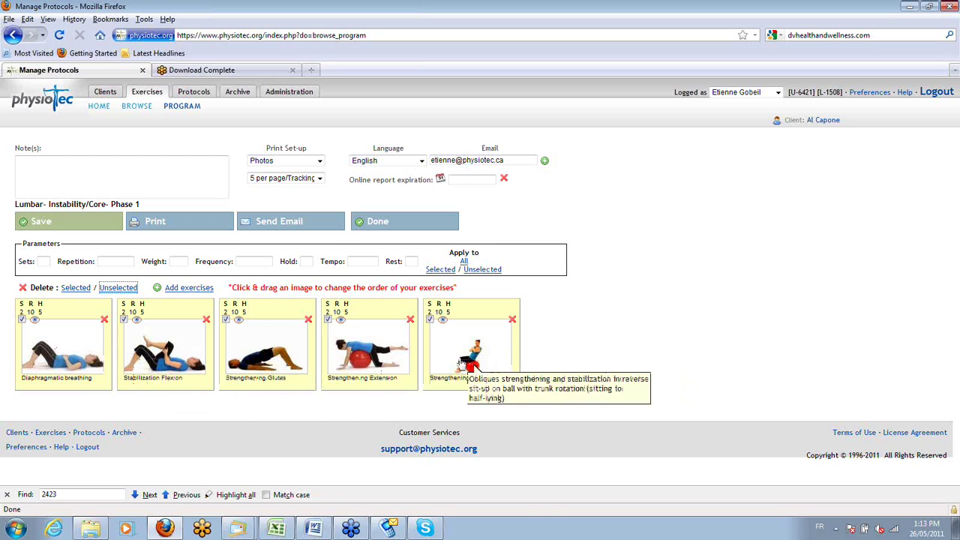
# View the line drawings of the Stabilization Flexion exercise and return to the program.
pyautogui.click(136, 319)
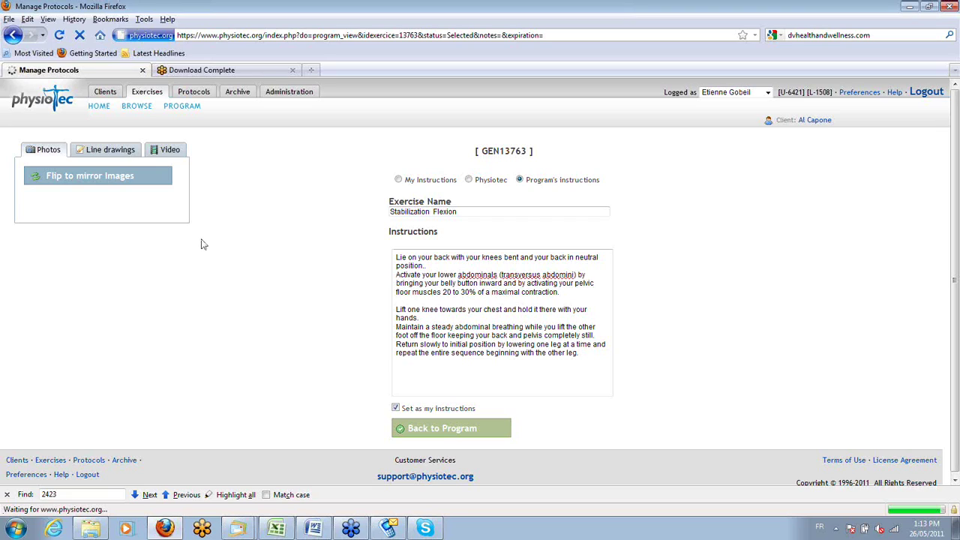
pyautogui.click(90, 157)
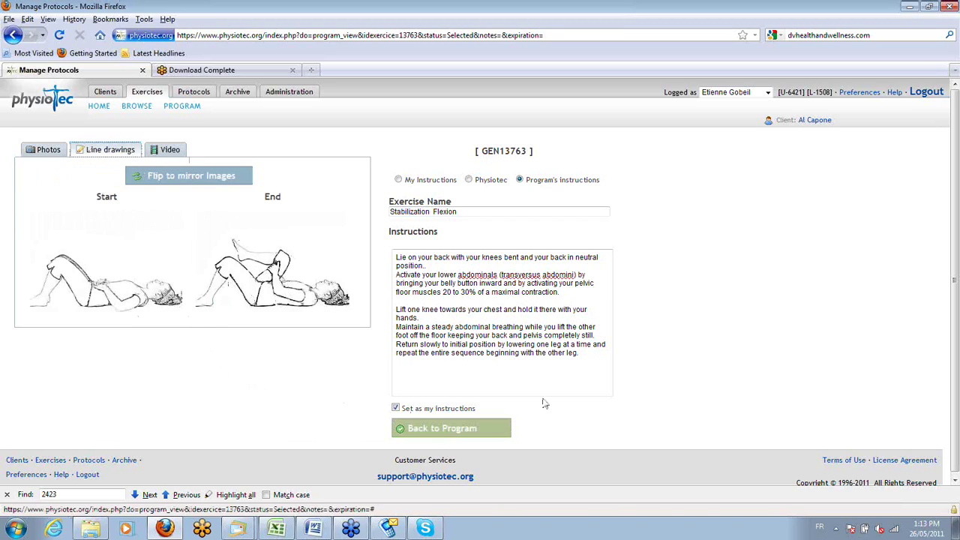
pyautogui.click(422, 429)
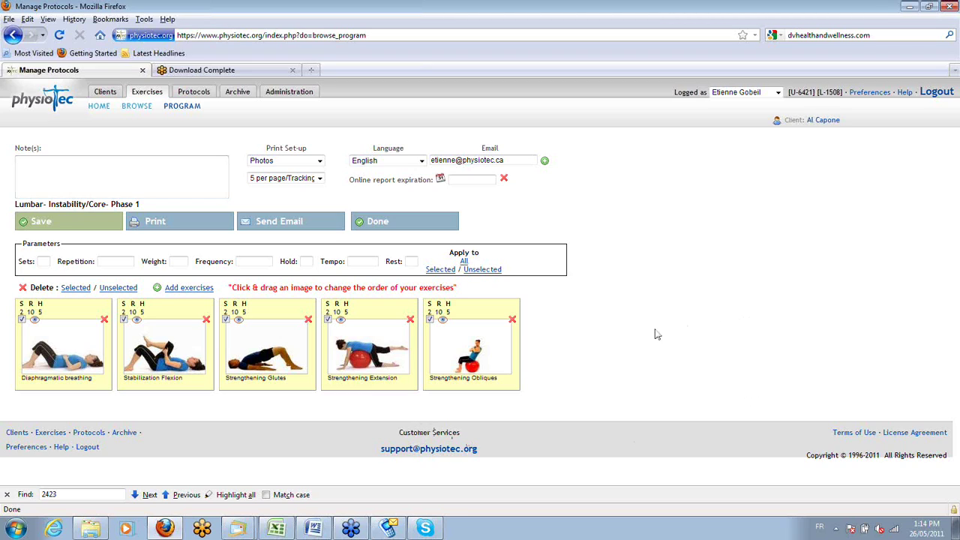
# Reorder the exercises to Strengthening Extension, Strengthening Obliques, Diaphragmatic breathing, Strengthening Glutes, Stabilization Flexion.
pyautogui.moveTo(341, 360); pyautogui.dragTo(45, 358)
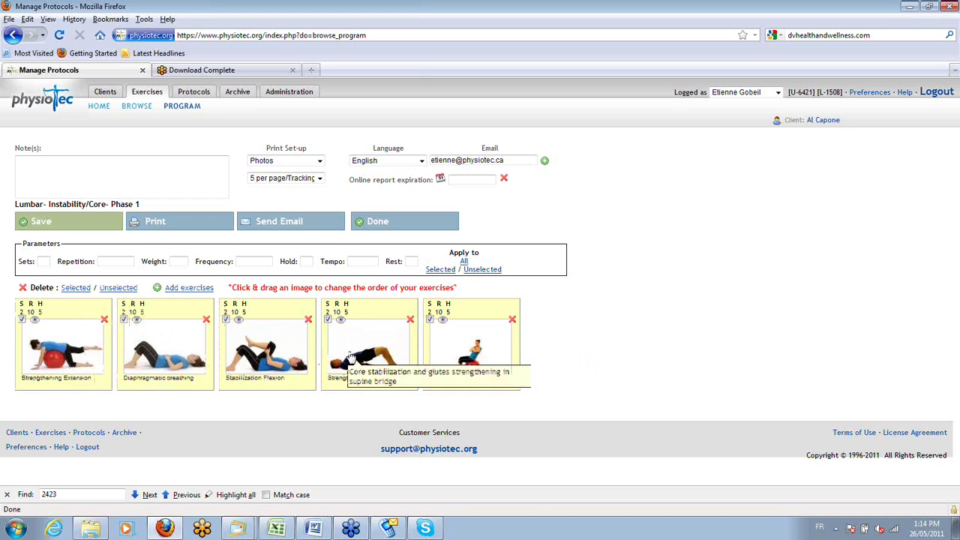
pyautogui.moveTo(349, 357); pyautogui.dragTo(258, 354)
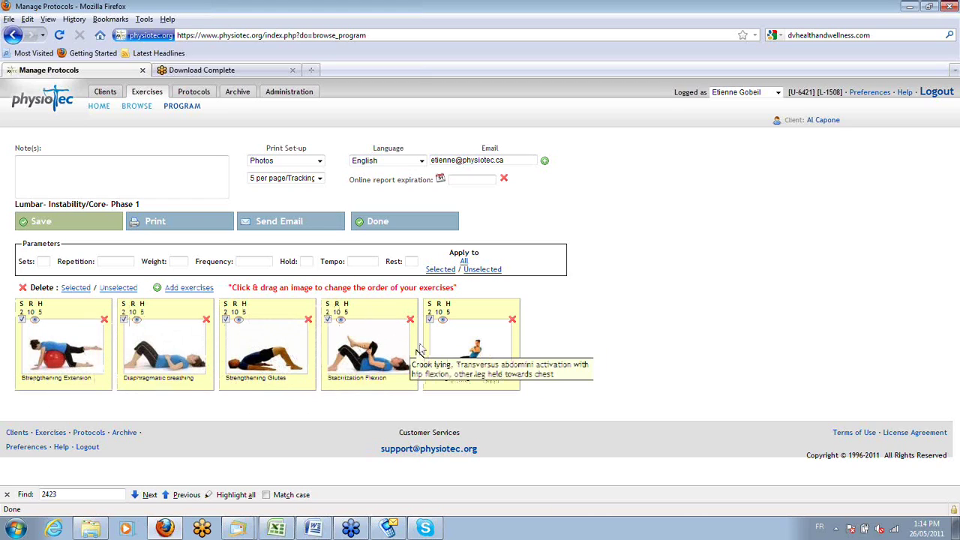
pyautogui.moveTo(495, 337); pyautogui.dragTo(180, 333)
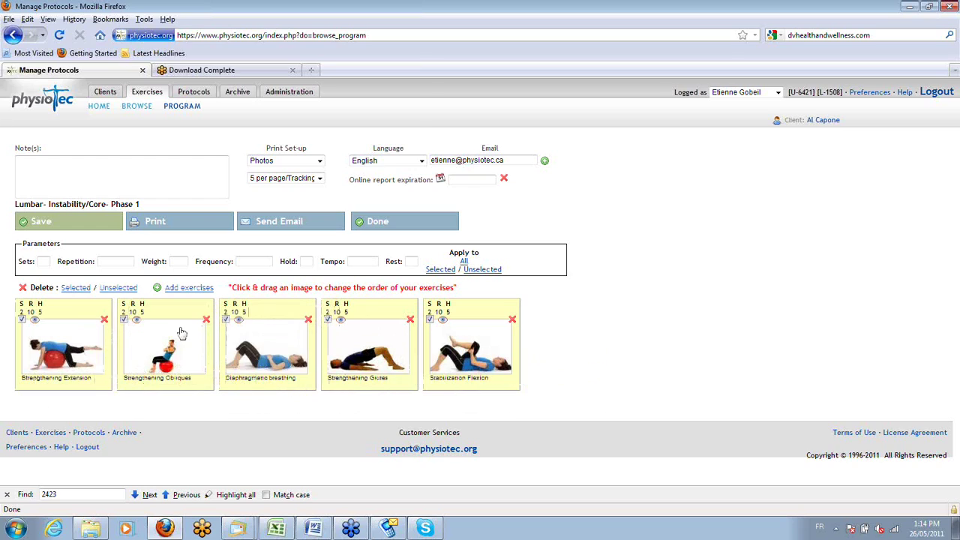
# Deselect Strengthening Extension, Strengthening Obliques and Diaphragmatic breathing, and apply 2 sets and 15 repetitions to the unselected exercises.
pyautogui.click(152, 353)
pyautogui.click(255, 351)
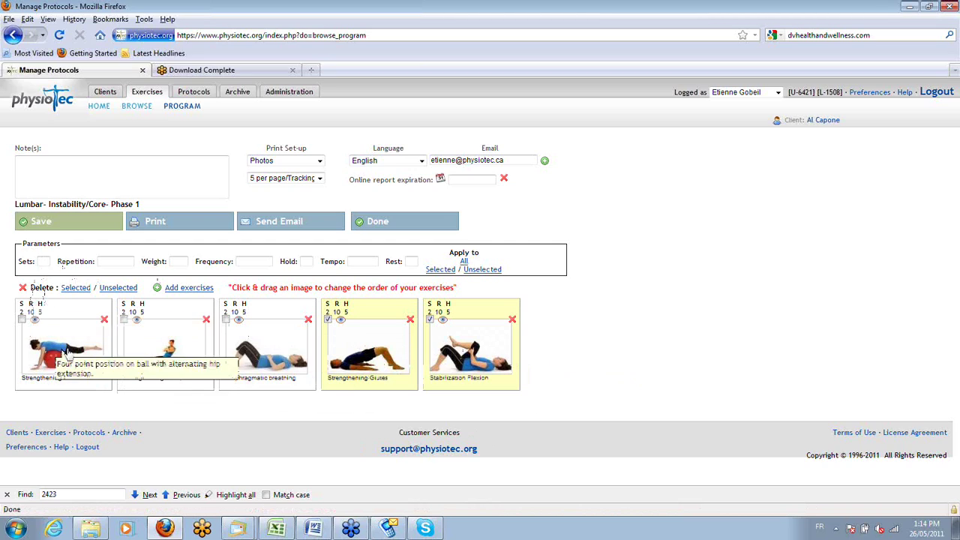
pyautogui.click(42, 262)
pyautogui.write('2')
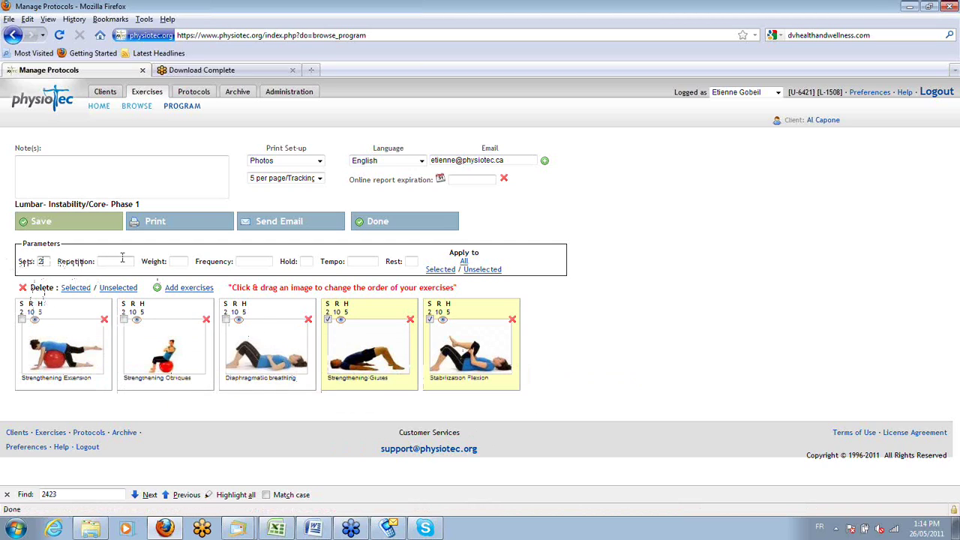
pyautogui.click(123, 260)
pyautogui.write('15')
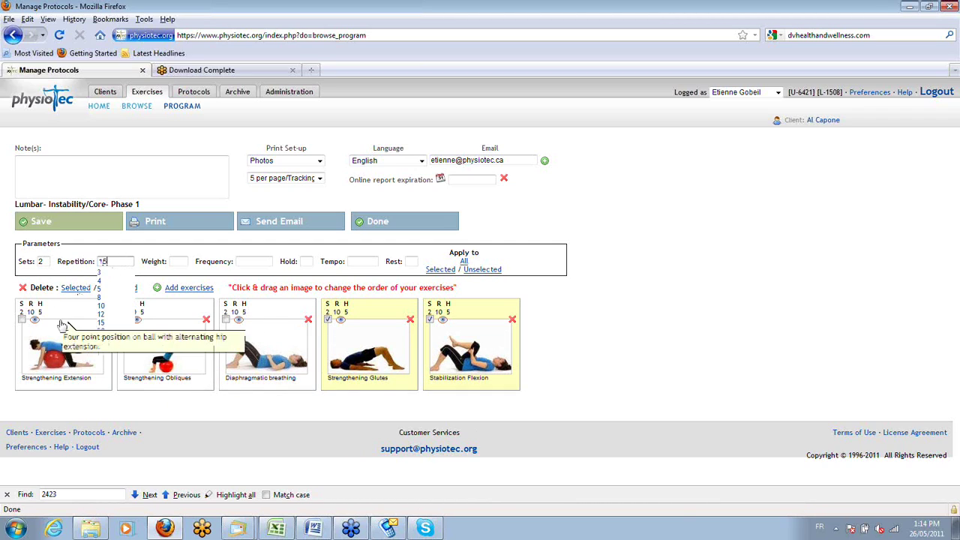
pyautogui.click(485, 271)
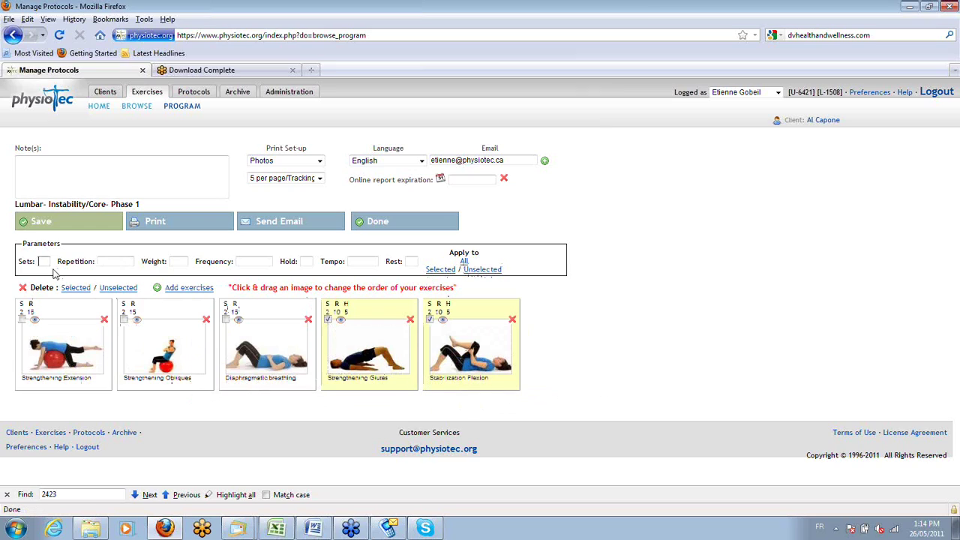
# Apply 1 set with a hold of 30 to the selected Strengthening Glutes and Stabilization Flexion exercises.
pyautogui.click(105, 260)
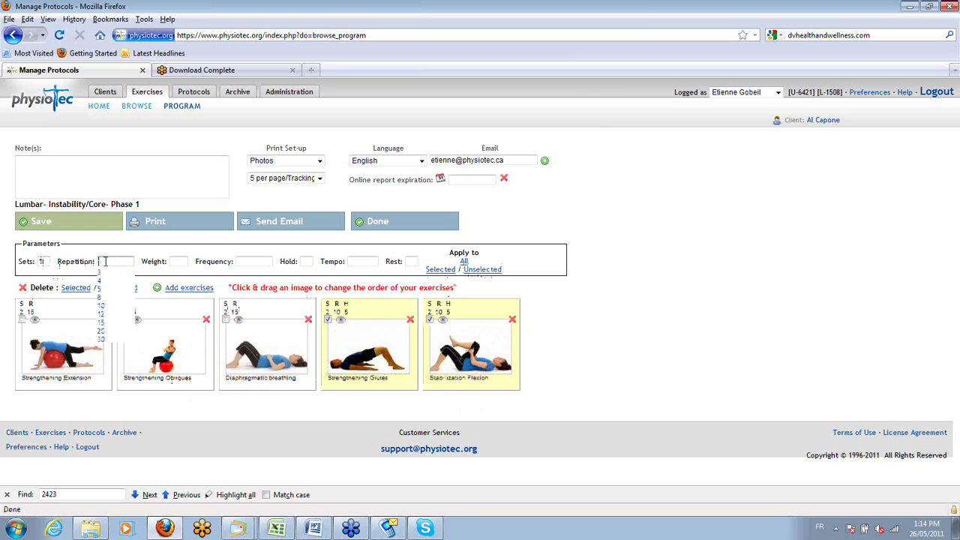
pyautogui.click(305, 261)
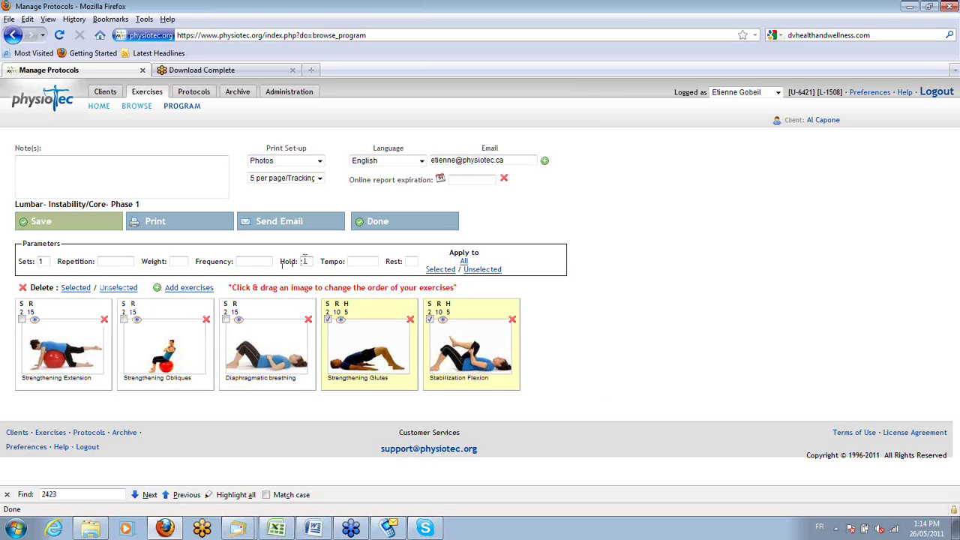
pyautogui.click(440, 269)
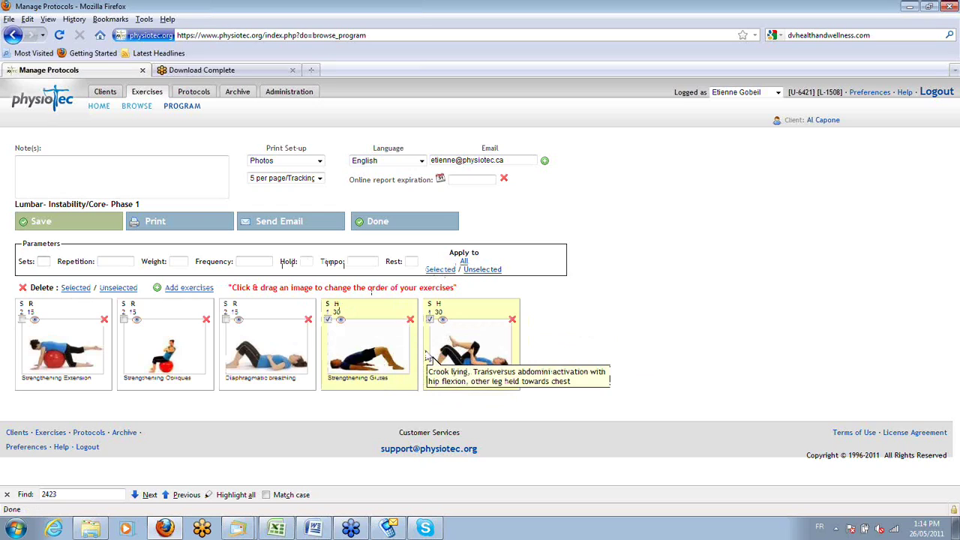
# Save the program for the current client under the name Lumbar- Instability/Core- Phase 1.
pyautogui.click(80, 229)
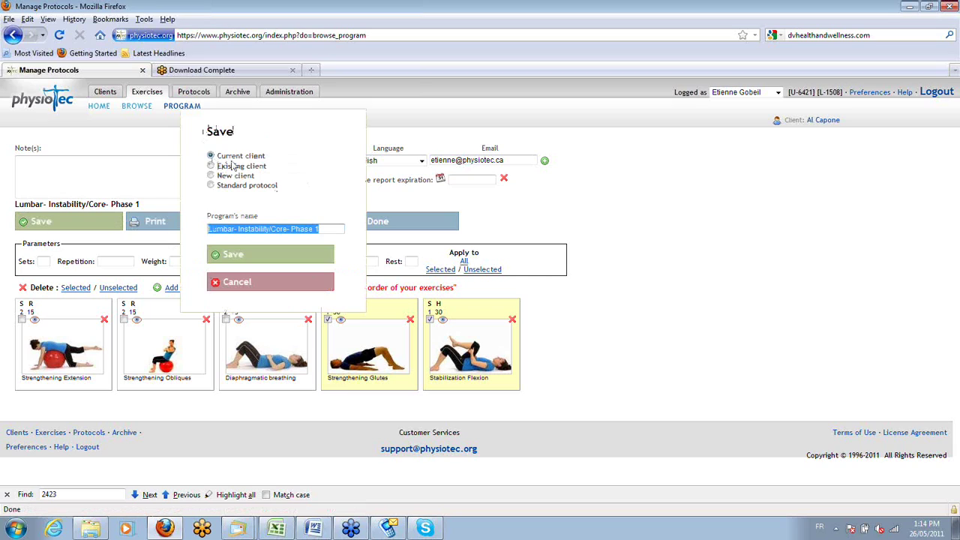
pyautogui.click(235, 255)
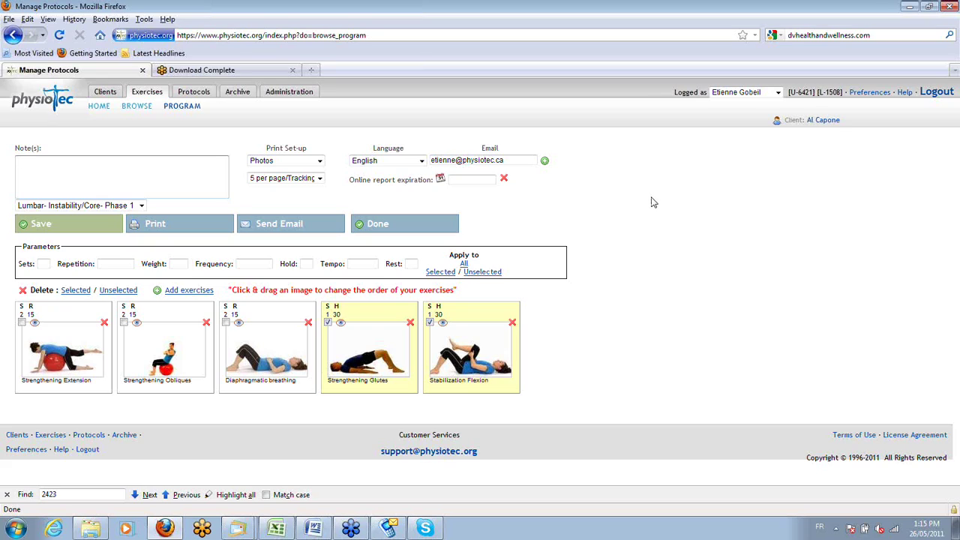
pyautogui.click(312, 223)
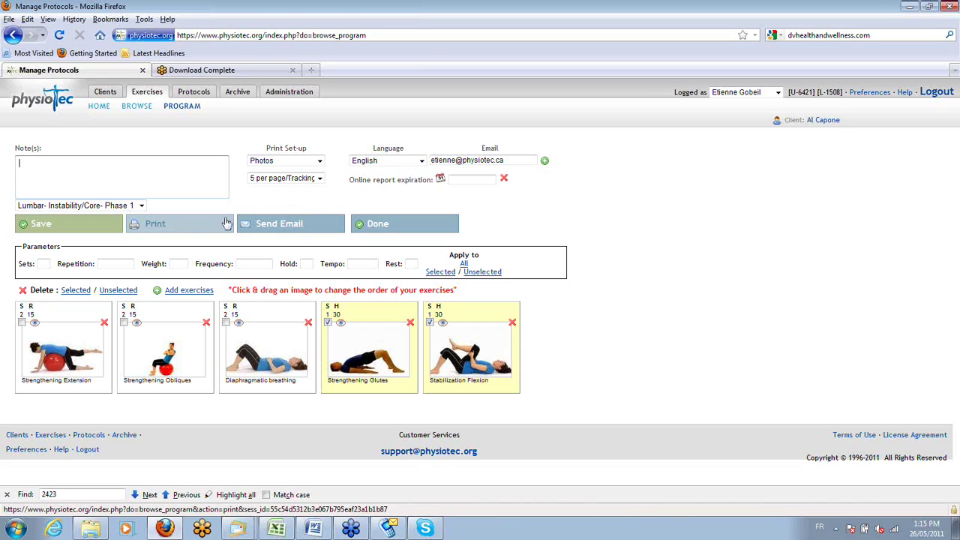
# Choose the 5 per page/Tracking sheet print layout and generate the printable program.
pyautogui.click(319, 179)
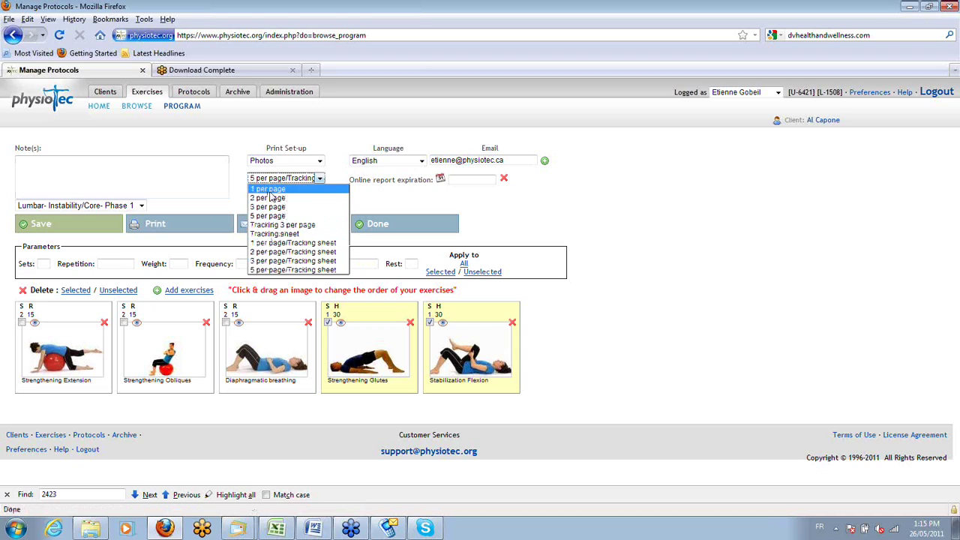
pyautogui.click(288, 269)
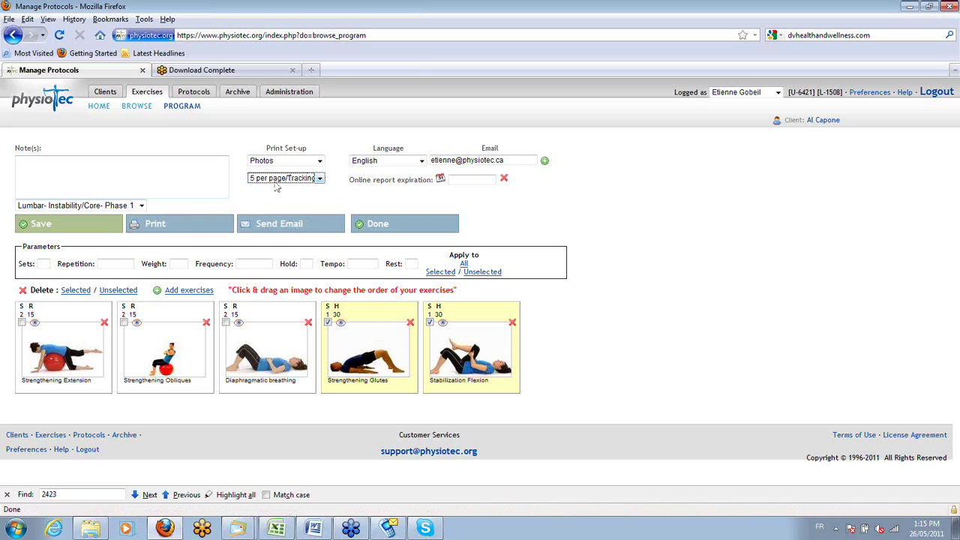
pyautogui.click(180, 226)
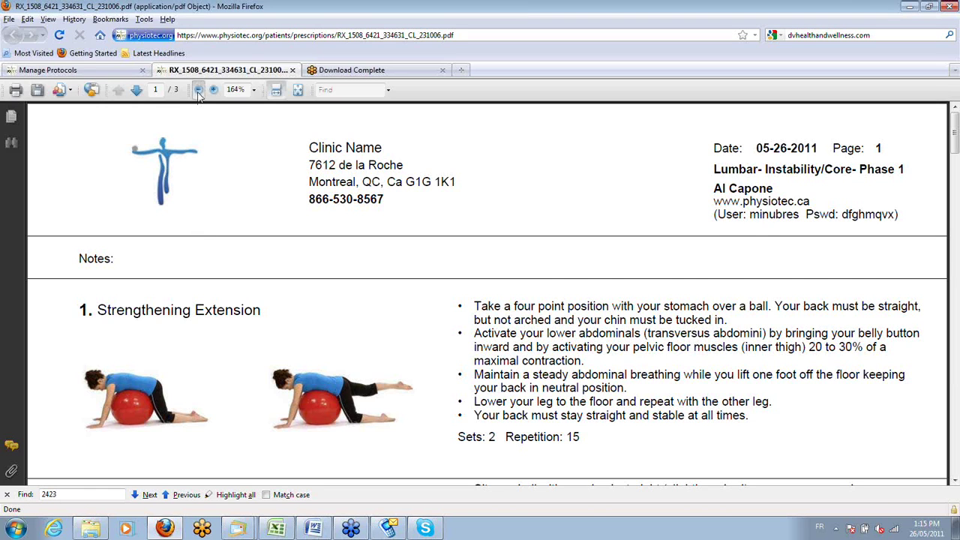
# Review the five exercises in the printable PDF, checking their order, photos, instructions and parameters.
pyautogui.click(199, 90)
pyautogui.click(199, 90)
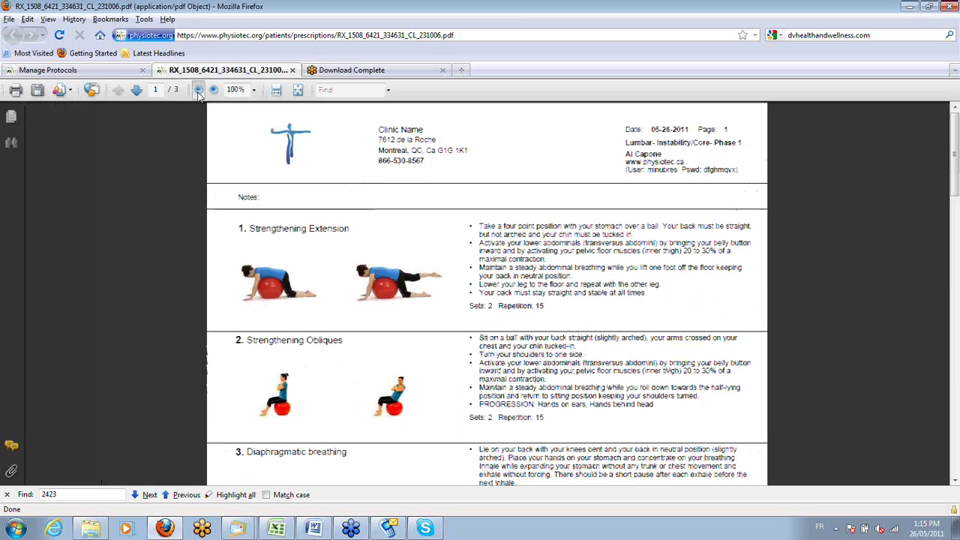
pyautogui.click(199, 90)
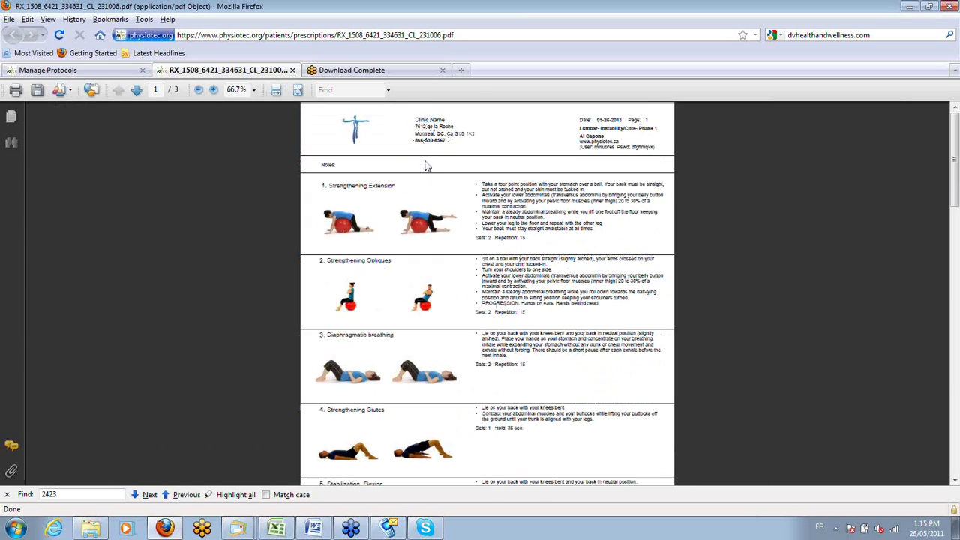
pyautogui.scroll(-1, 425, 170)
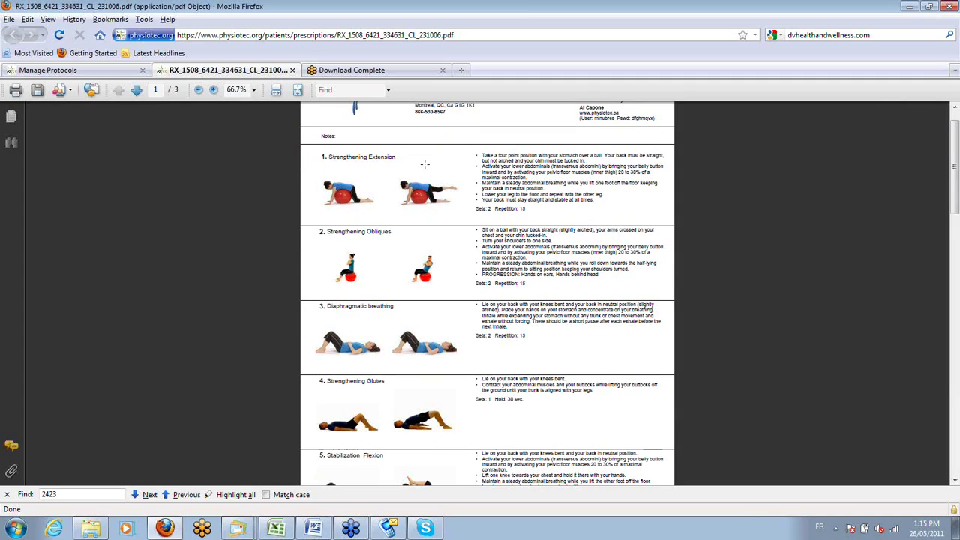
pyautogui.scroll(-1, 424, 164)
pyautogui.scroll(-5, 424, 163)
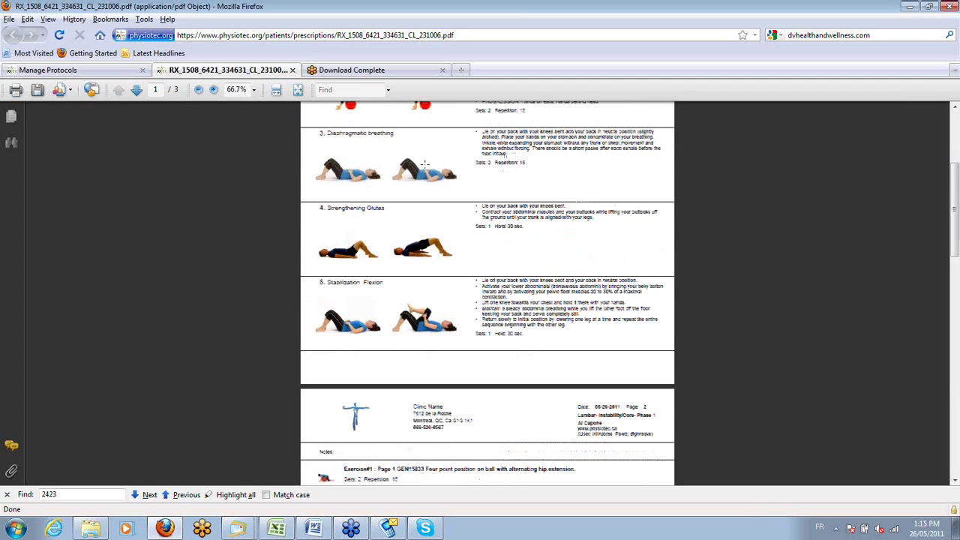
pyautogui.scroll(7, 424, 164)
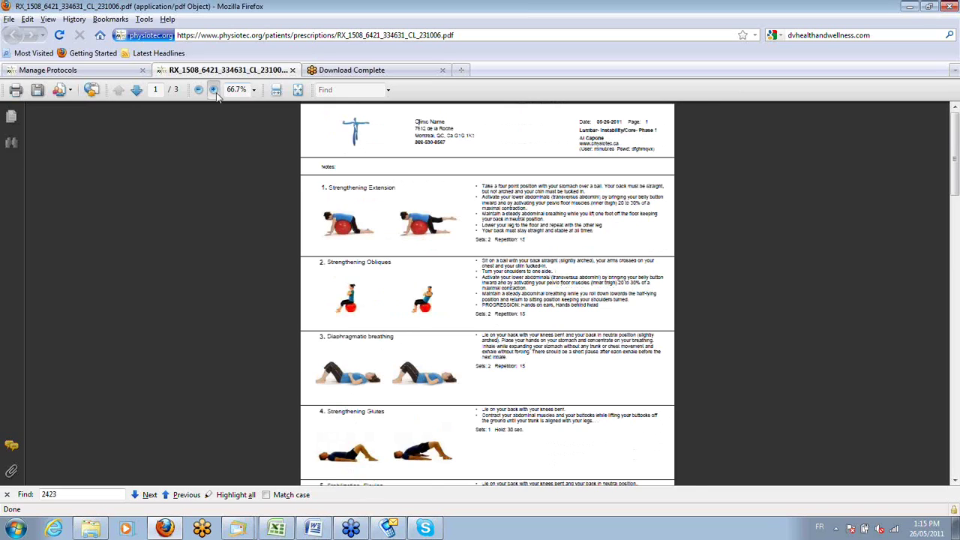
pyautogui.click(214, 91)
pyautogui.click(214, 91)
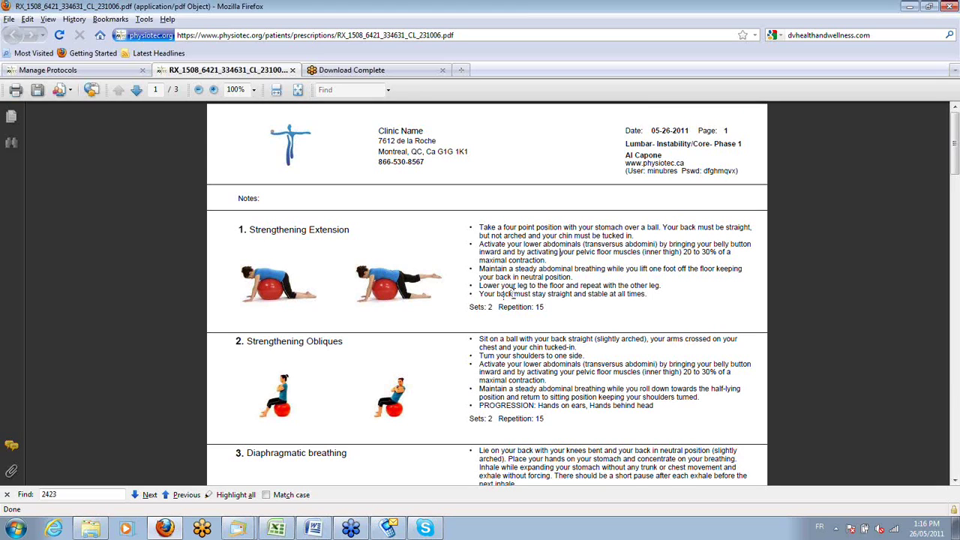
pyautogui.scroll(-1, 513, 294)
pyautogui.scroll(-3, 513, 294)
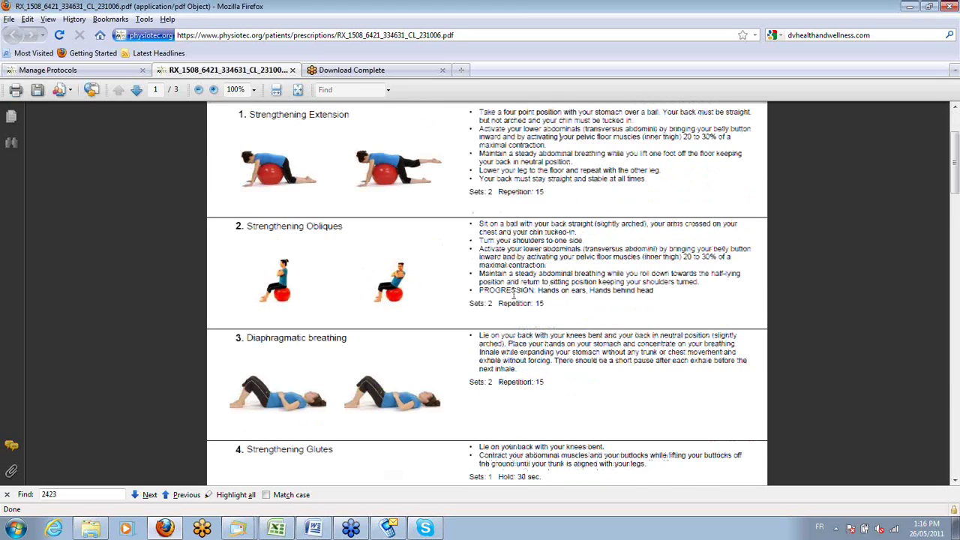
pyautogui.scroll(-4, 513, 295)
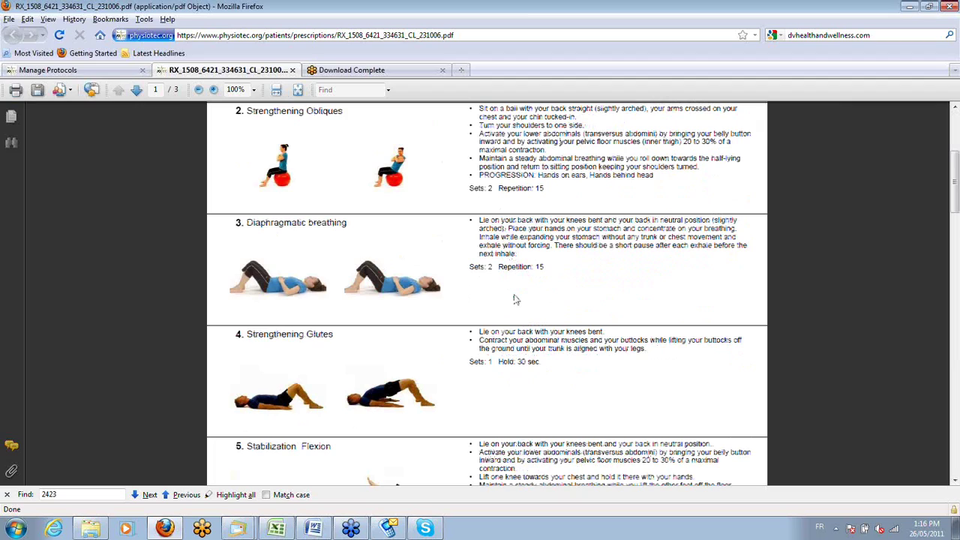
pyautogui.scroll(-3, 516, 299)
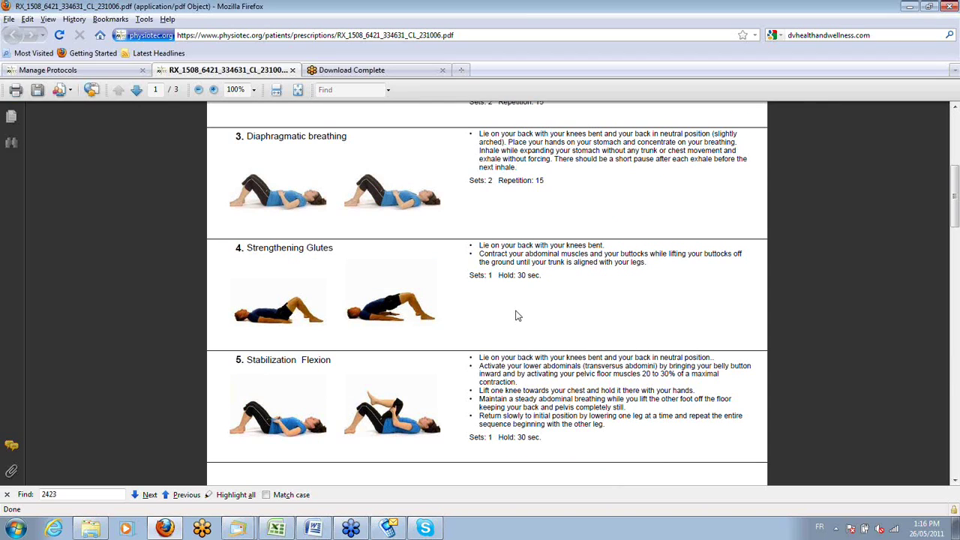
pyautogui.scroll(-1, 500, 314)
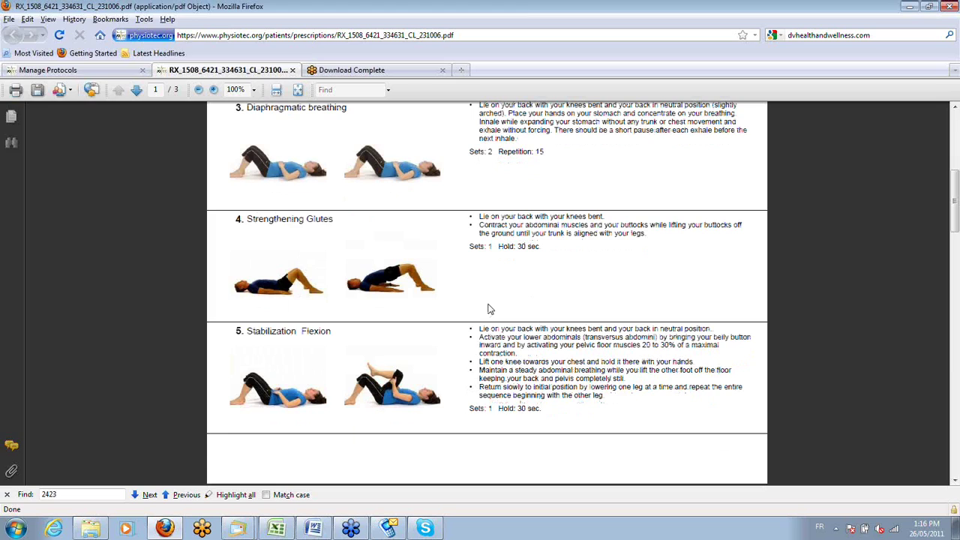
pyautogui.scroll(-1, 489, 309)
pyautogui.scroll(-1, 487, 303)
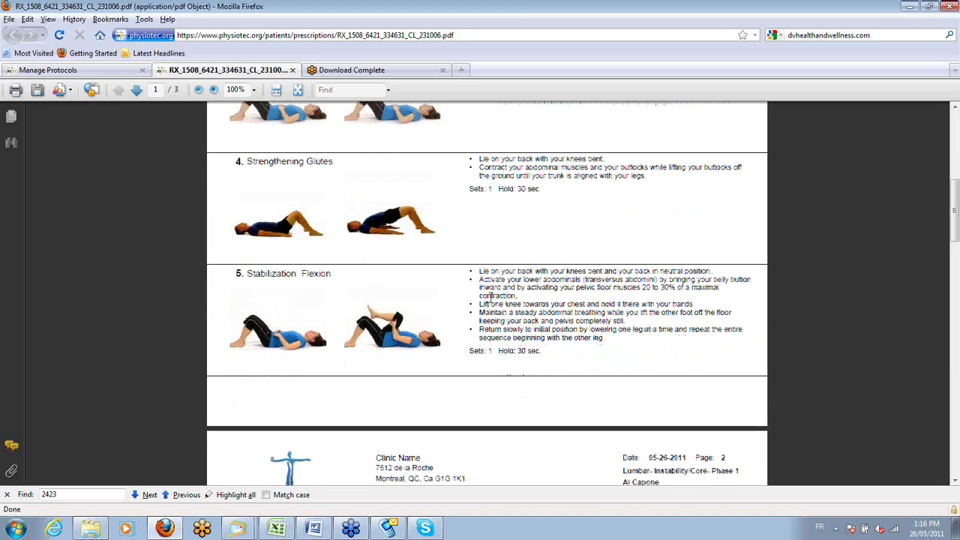
# Examine the exercise summary page and the tracking sheet in the PDF, and return to the program.
pyautogui.scroll(-2, 489, 299)
pyautogui.scroll(-5, 491, 300)
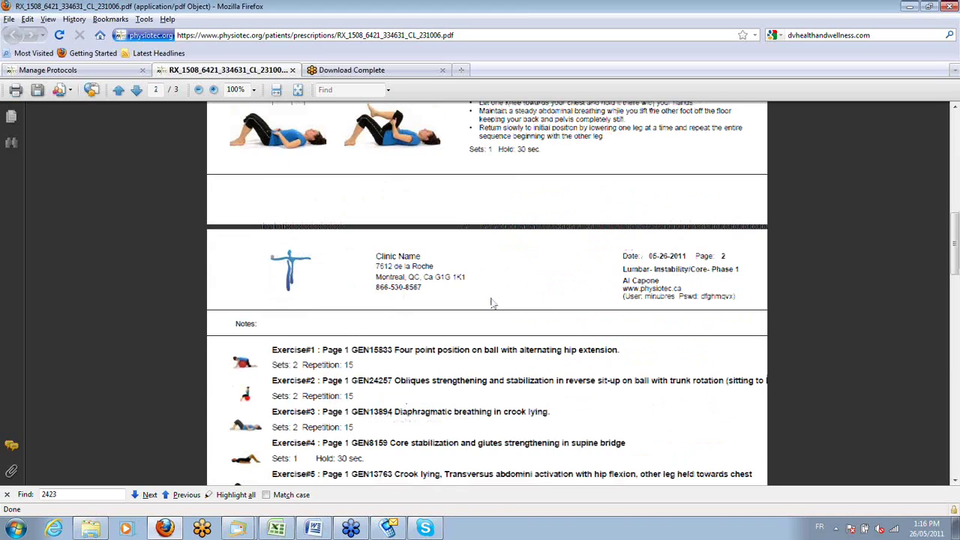
pyautogui.scroll(-4, 491, 303)
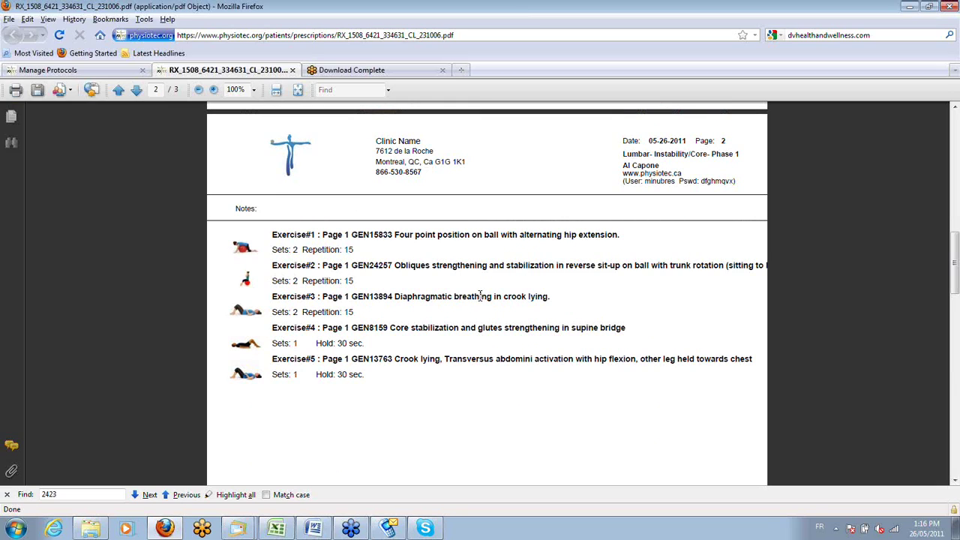
pyautogui.scroll(-15, 480, 296)
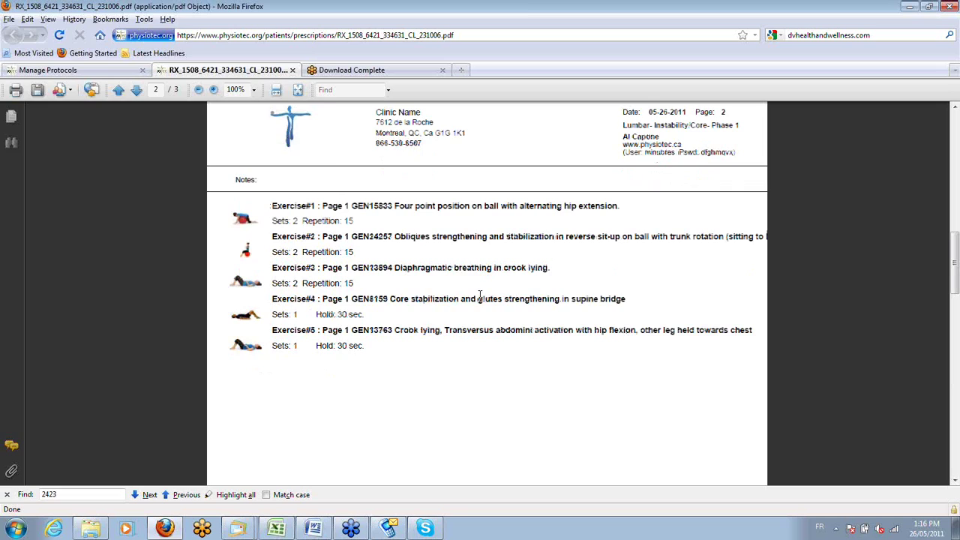
pyautogui.scroll(-5, 480, 299)
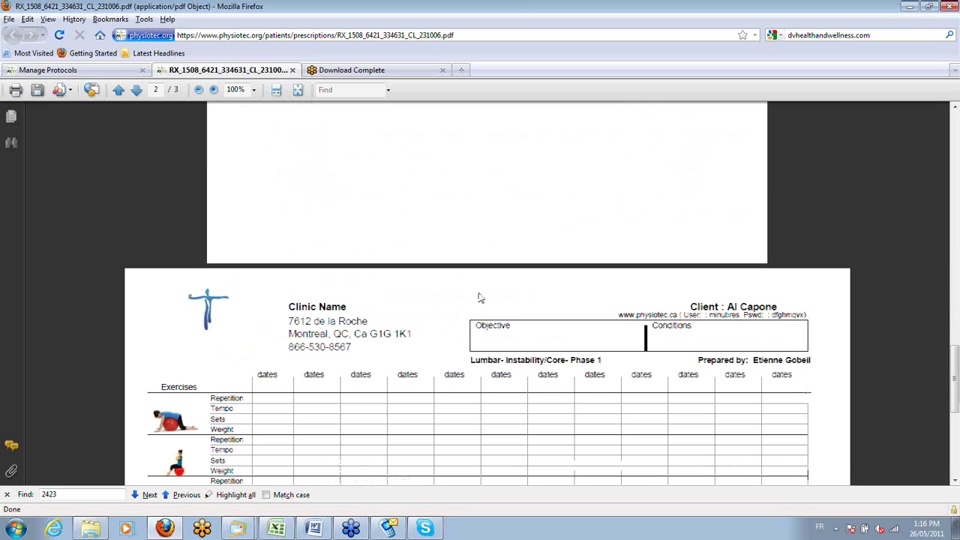
pyautogui.scroll(-5, 480, 298)
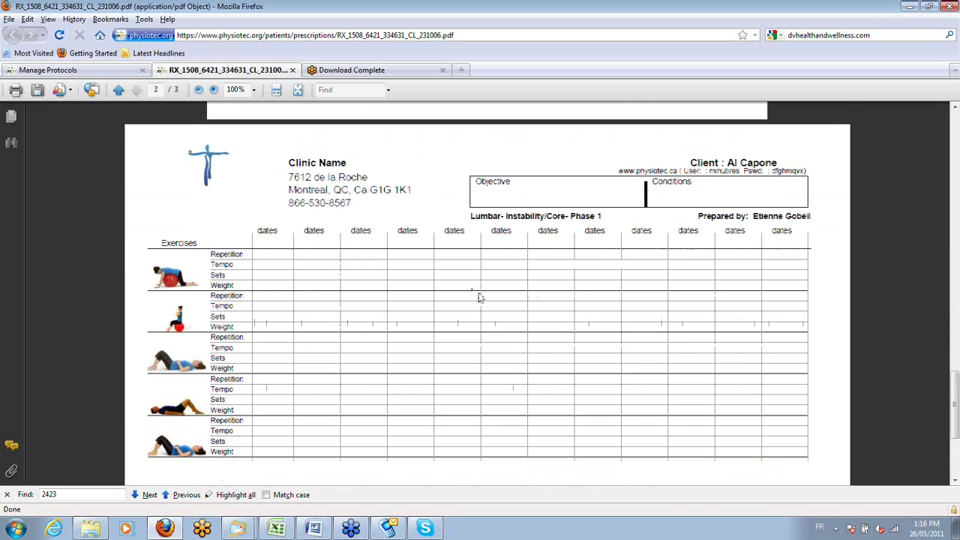
pyautogui.scroll(-1, 478, 296)
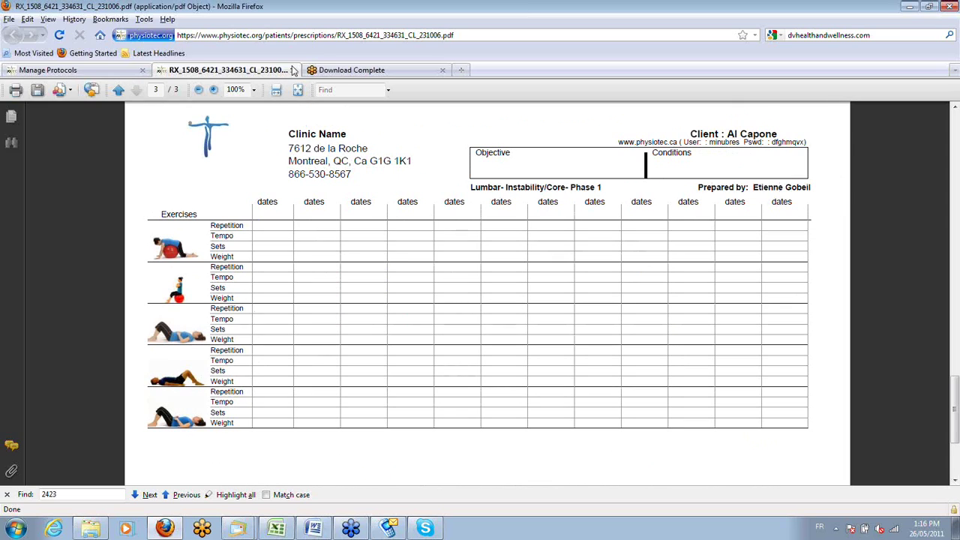
pyautogui.click(292, 70)
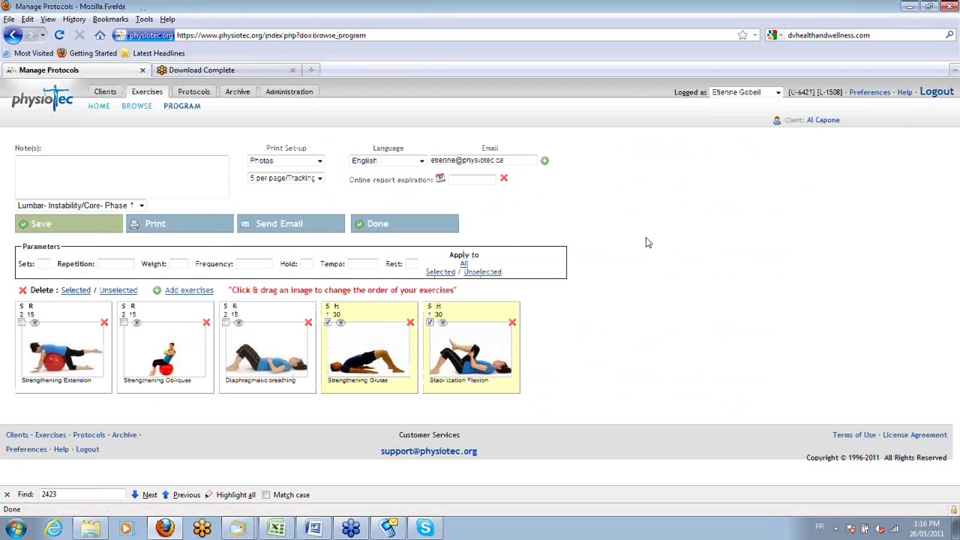
pyautogui.click(285, 229)
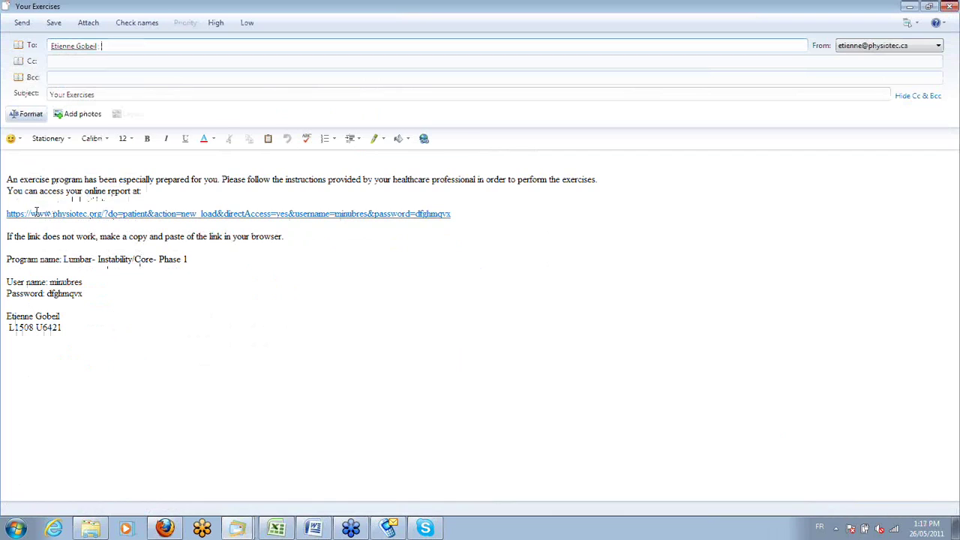
pyautogui.moveTo(36, 213); pyautogui.dragTo(102, 215)
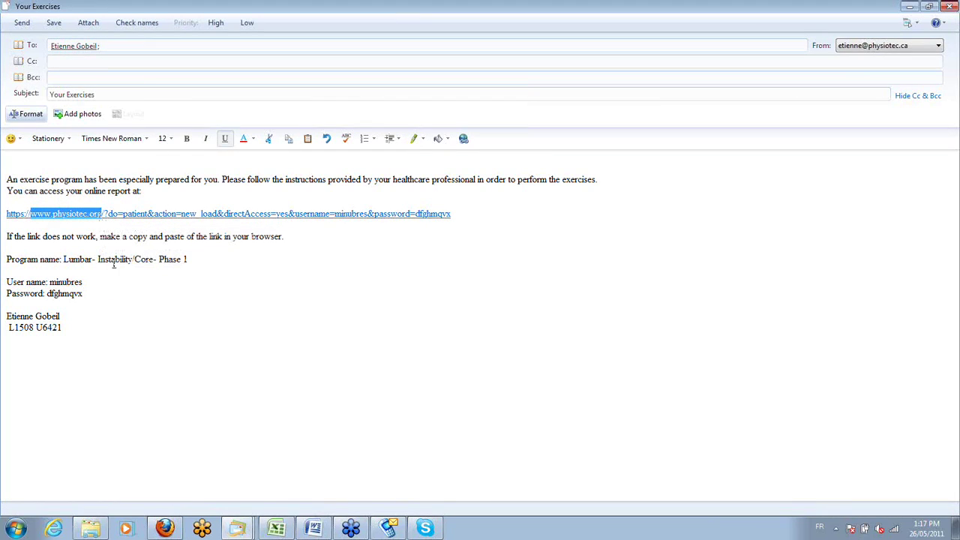
# Switch to the Link web site document in Word and open its xemtherapy.com client exercise link.
pyautogui.click(237, 528)
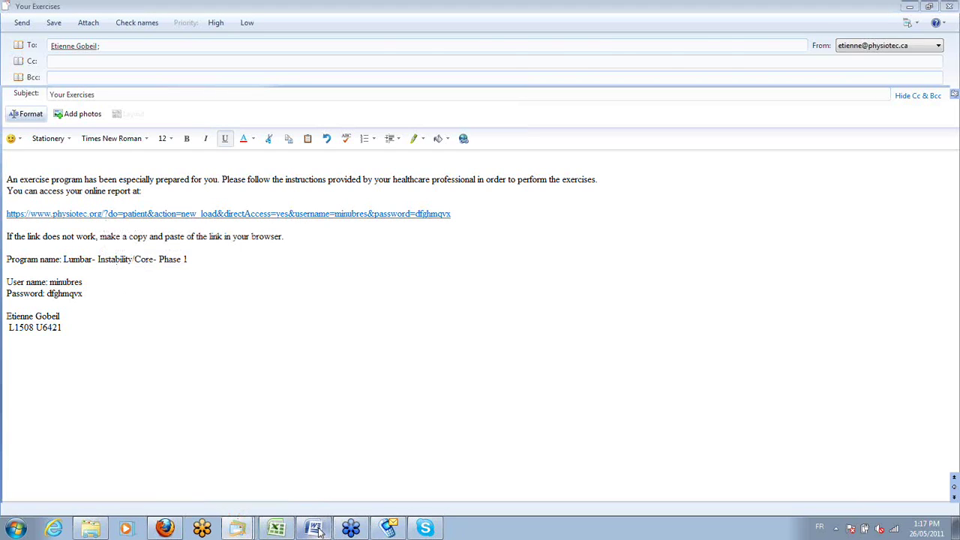
pyautogui.click(315, 529)
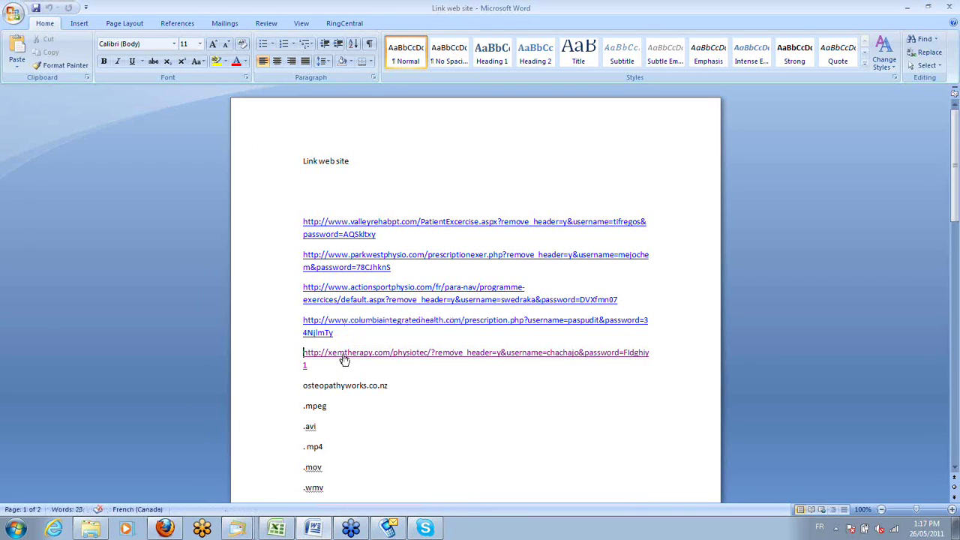
pyautogui.keyDown('ctrl'); pyautogui.click(344, 352); pyautogui.keyUp('ctrl')
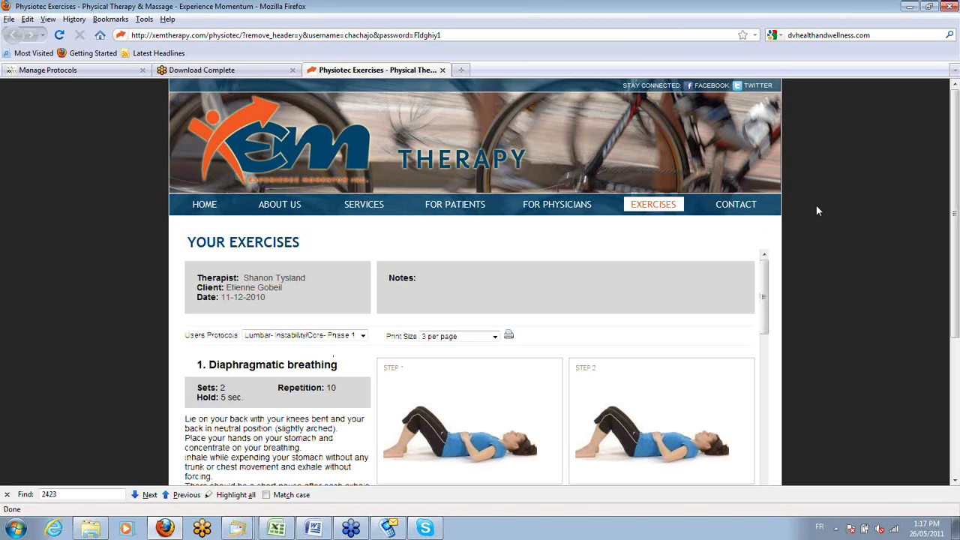
# Examine the client's exercise page on the XEM Therapy site, including its header, parameters, instructions and photos.
pyautogui.scroll(-2, 815, 210)
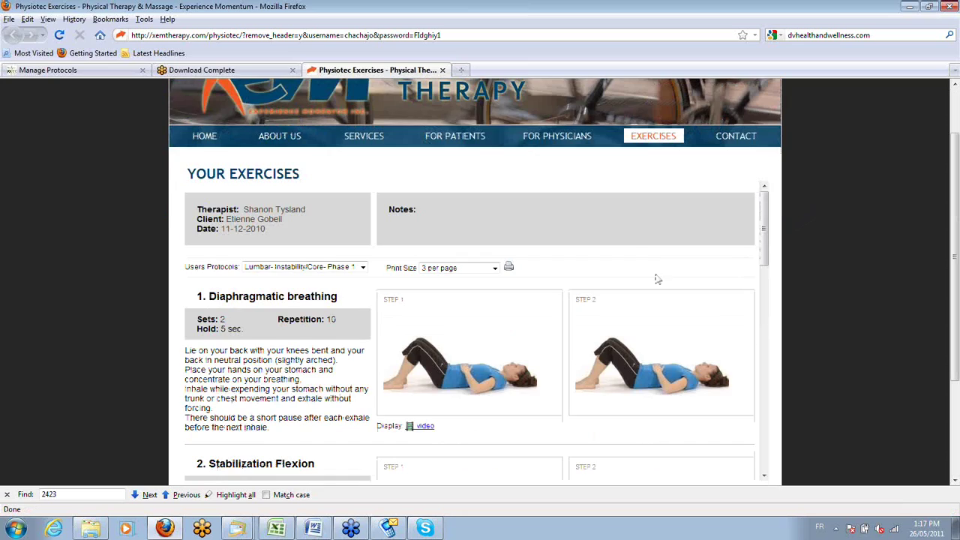
pyautogui.scroll(-2, 823, 248)
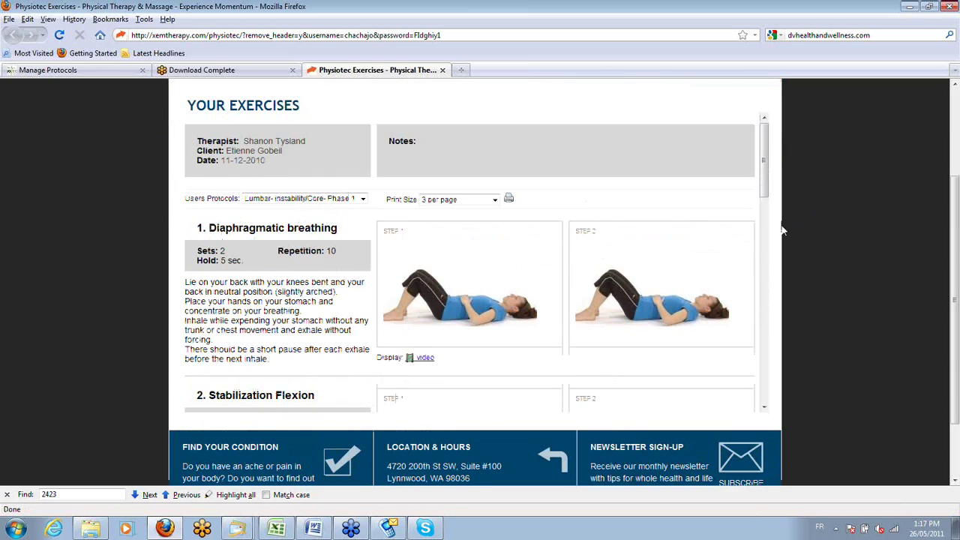
pyautogui.scroll(4, 524, 247)
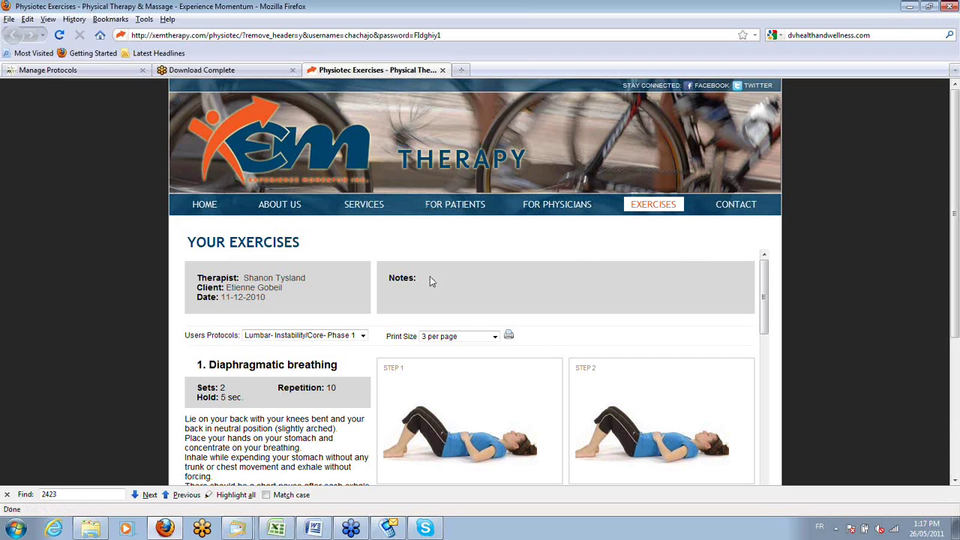
pyautogui.scroll(-10, 431, 282)
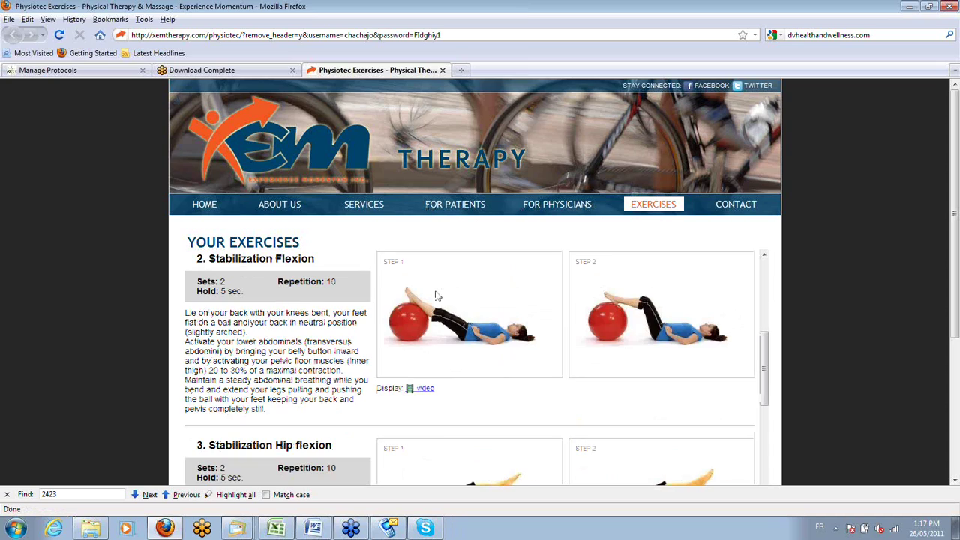
pyautogui.scroll(-10, 437, 296)
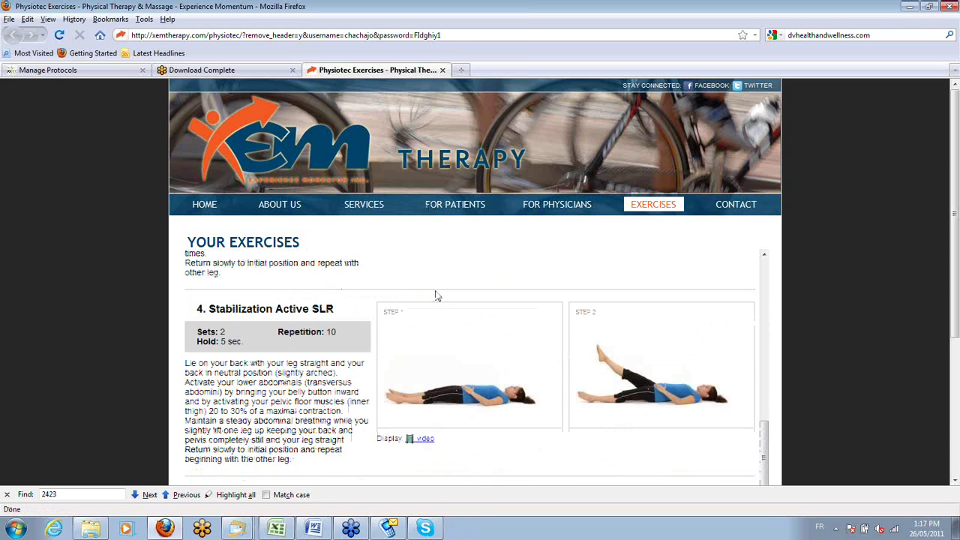
pyautogui.scroll(12, 440, 313)
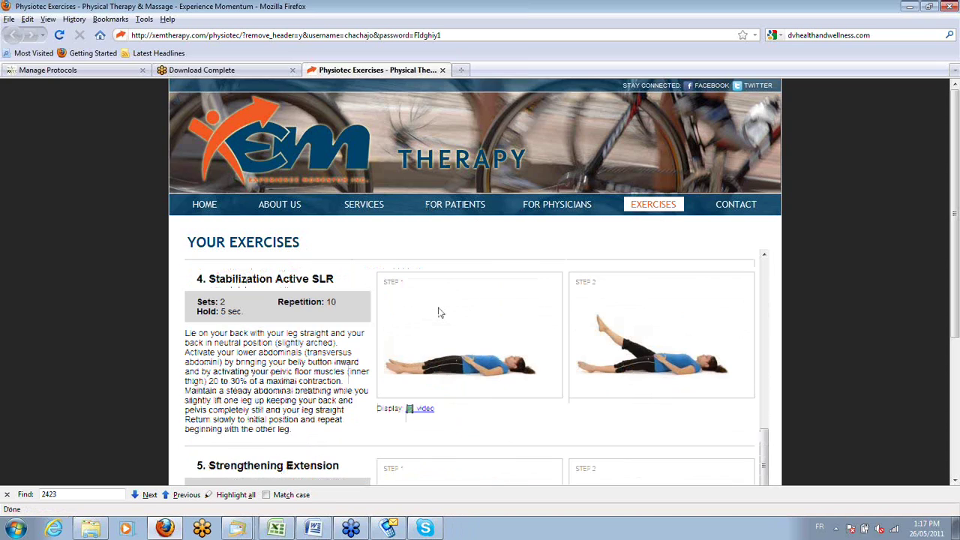
pyautogui.scroll(3, 440, 313)
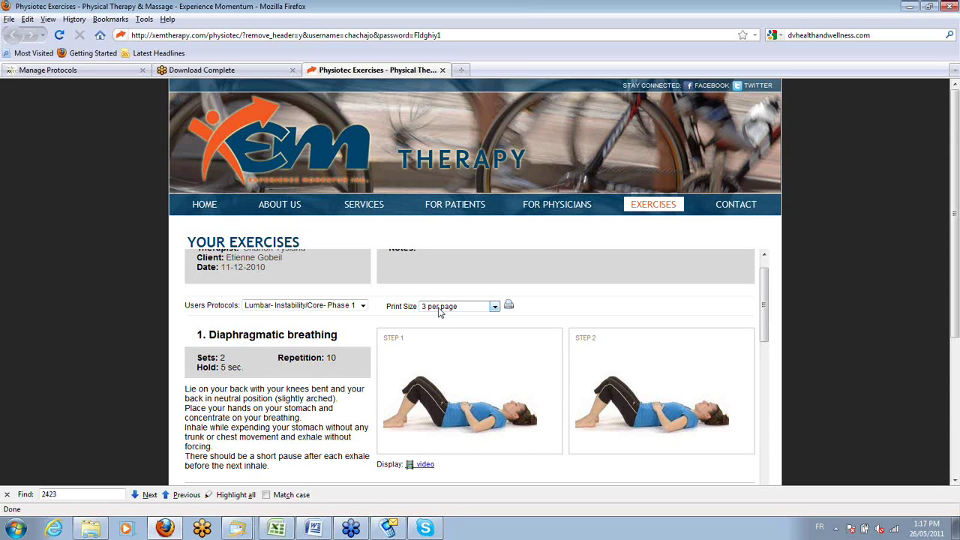
pyautogui.scroll(1, 440, 313)
pyautogui.scroll(-2, 440, 312)
pyautogui.scroll(-1, 440, 312)
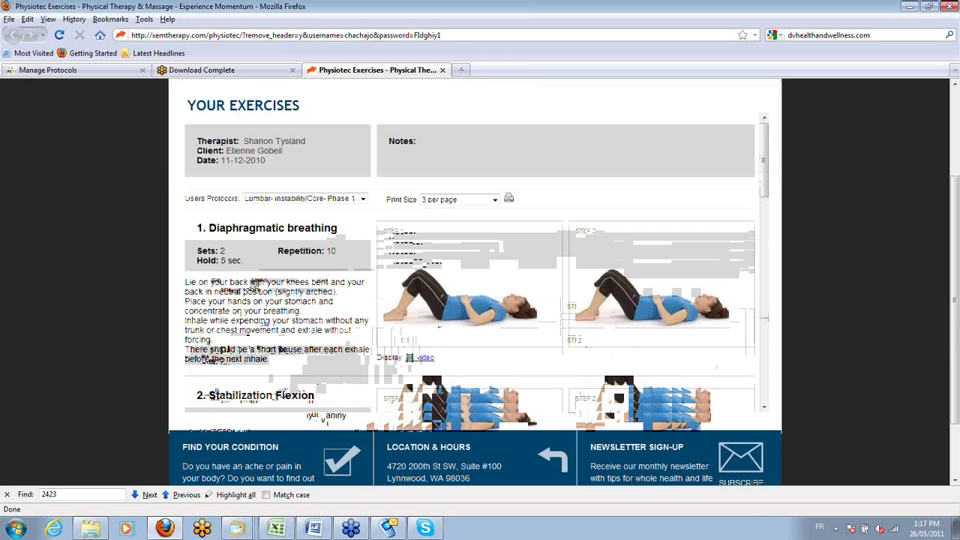
pyautogui.scroll(2, 334, 418)
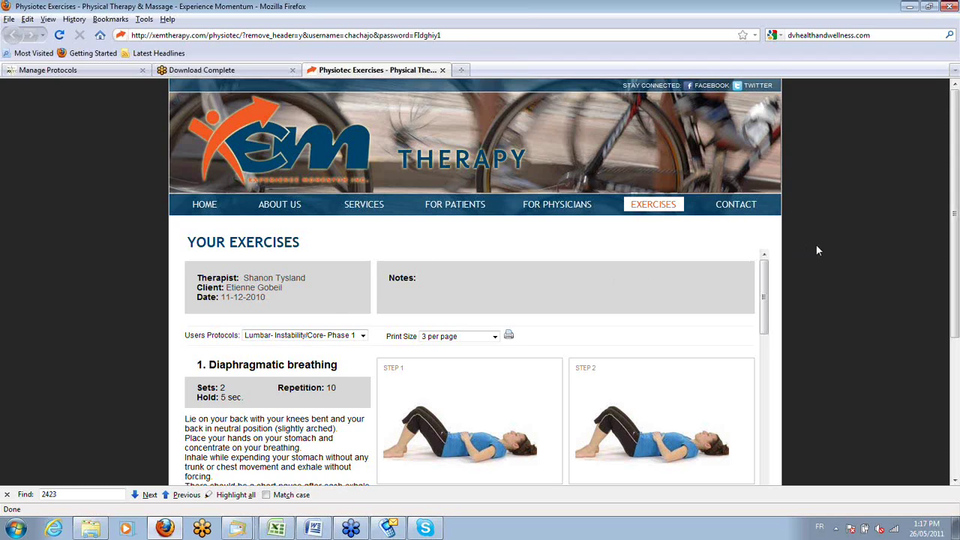
# Play the Stabilization Flexion exercise video, and close both the video and the XEM Therapy page.
pyautogui.scroll(-3, 818, 249)
pyautogui.scroll(-2, 646, 274)
pyautogui.scroll(-4, 646, 274)
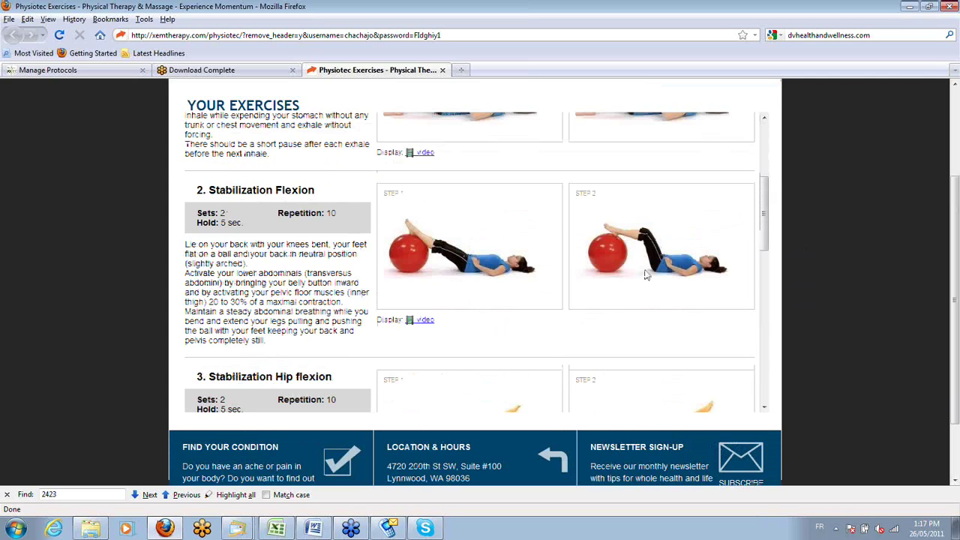
pyautogui.scroll(-2, 646, 274)
pyautogui.click(423, 258)
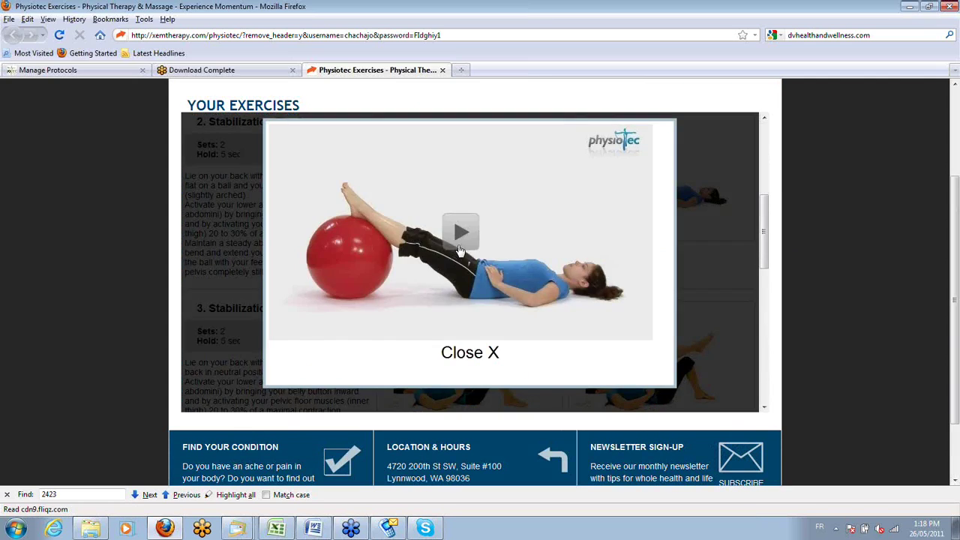
pyautogui.click(524, 253)
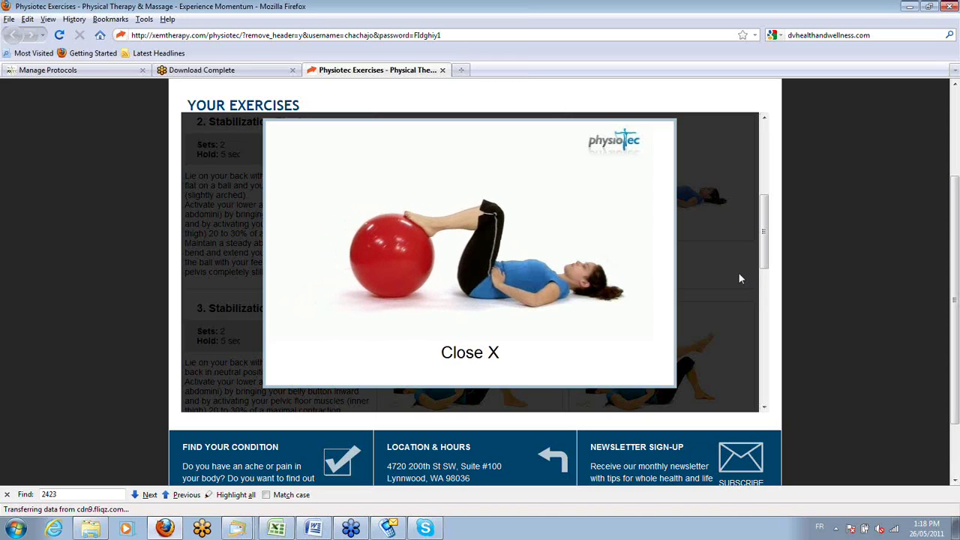
pyautogui.click(464, 355)
pyautogui.click(441, 71)
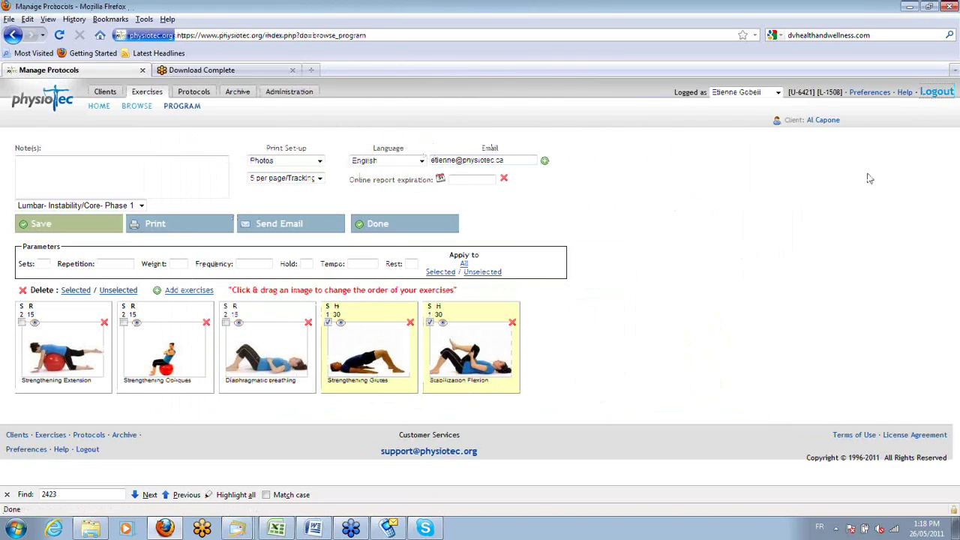
# Log out of Physiotec and sign back in with the account username and password.
pyautogui.click(933, 94)
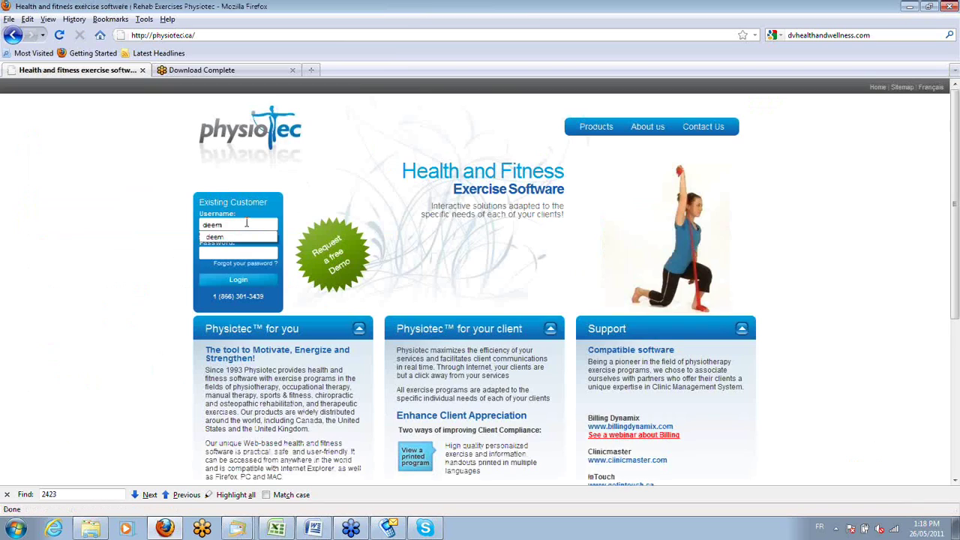
pyautogui.press('Return')
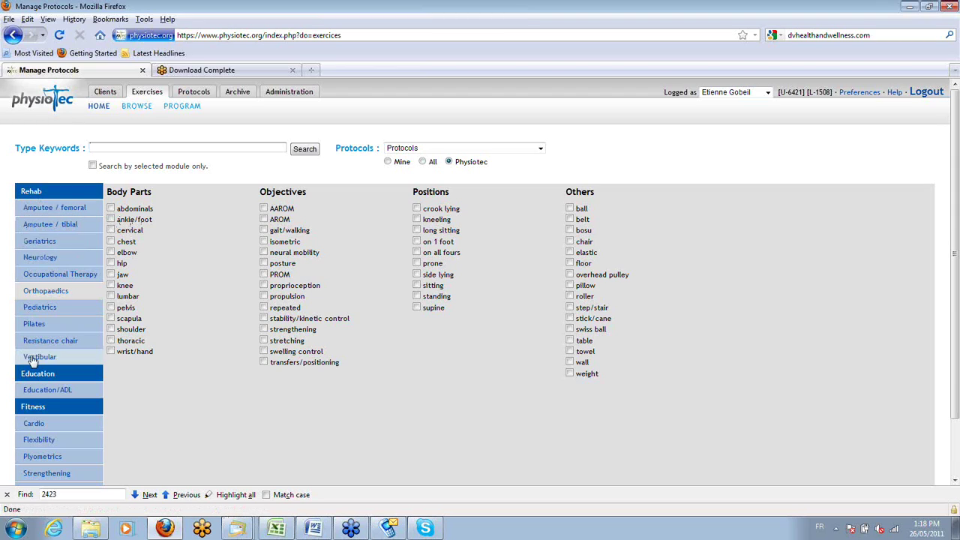
# Search the Education/ADL module for exercises with the body mechanics specification.
pyautogui.scroll(-2, 41, 391)
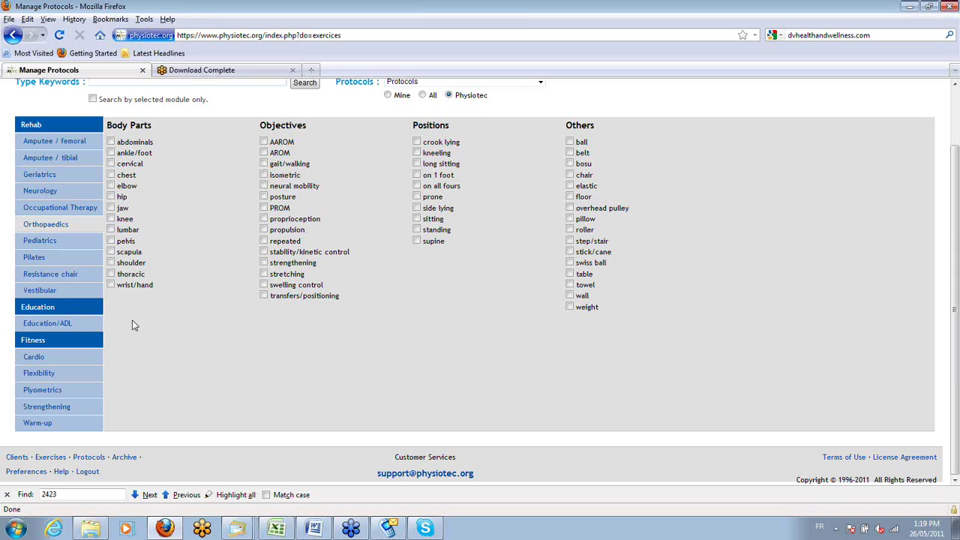
pyautogui.click(44, 328)
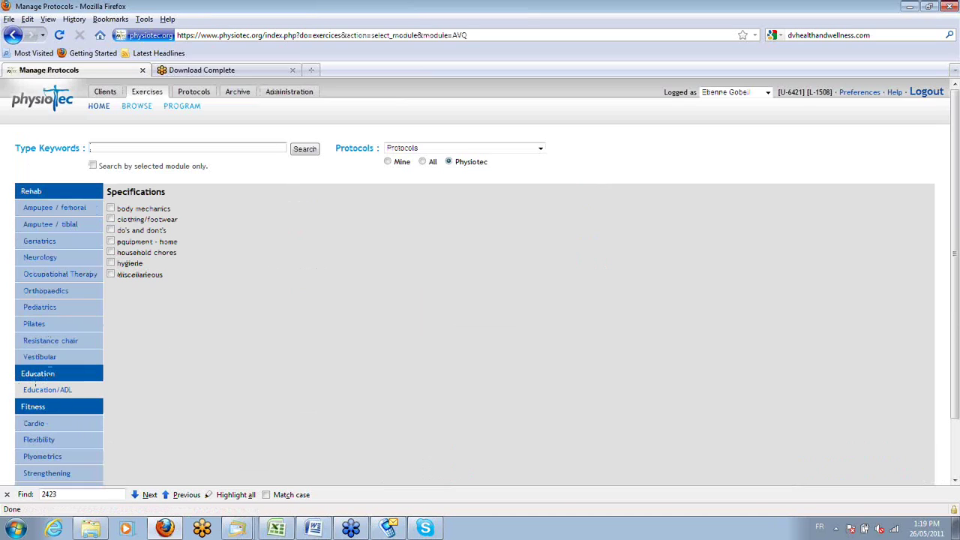
pyautogui.click(110, 209)
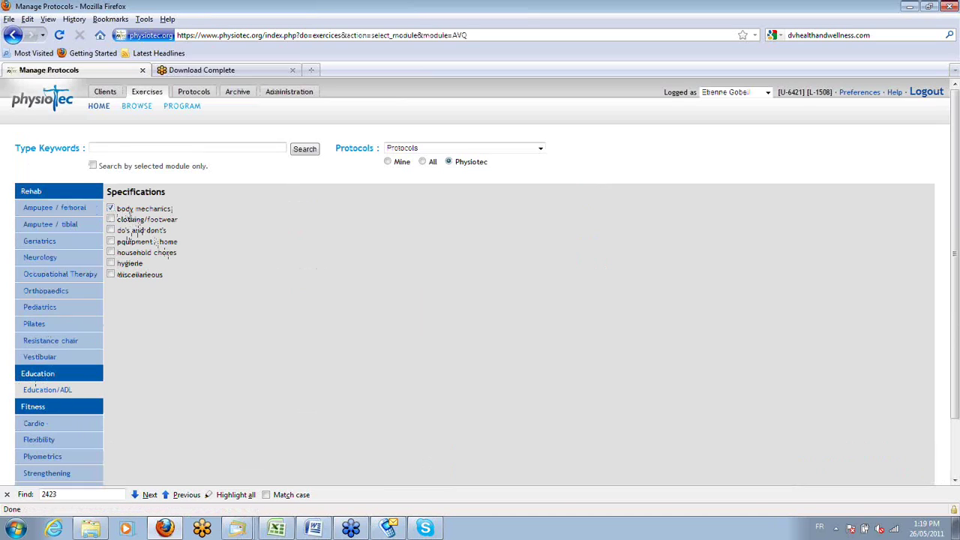
pyautogui.click(304, 149)
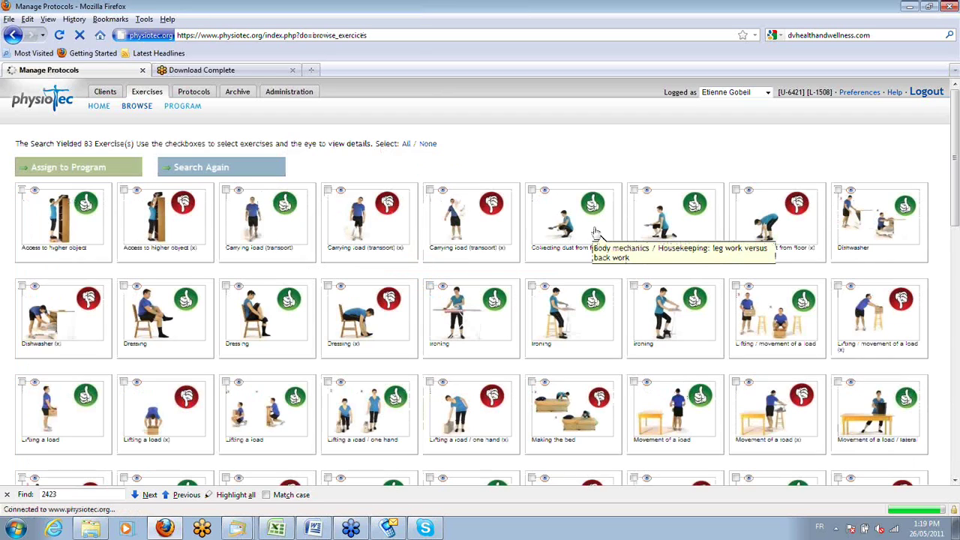
# Examine the body mechanics exercises, comparing the correct and incorrect postures for everyday tasks.
pyautogui.scroll(-2, 604, 231)
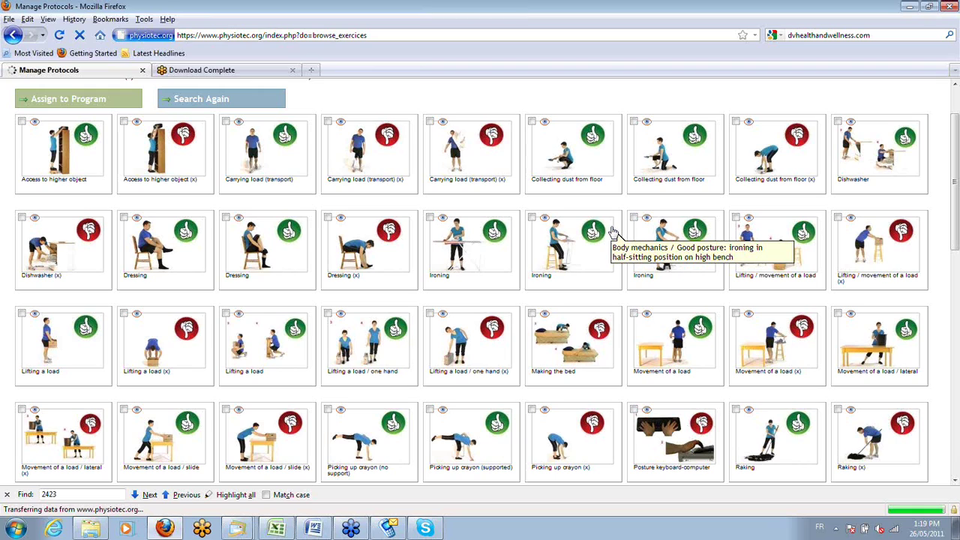
pyautogui.scroll(-2, 736, 247)
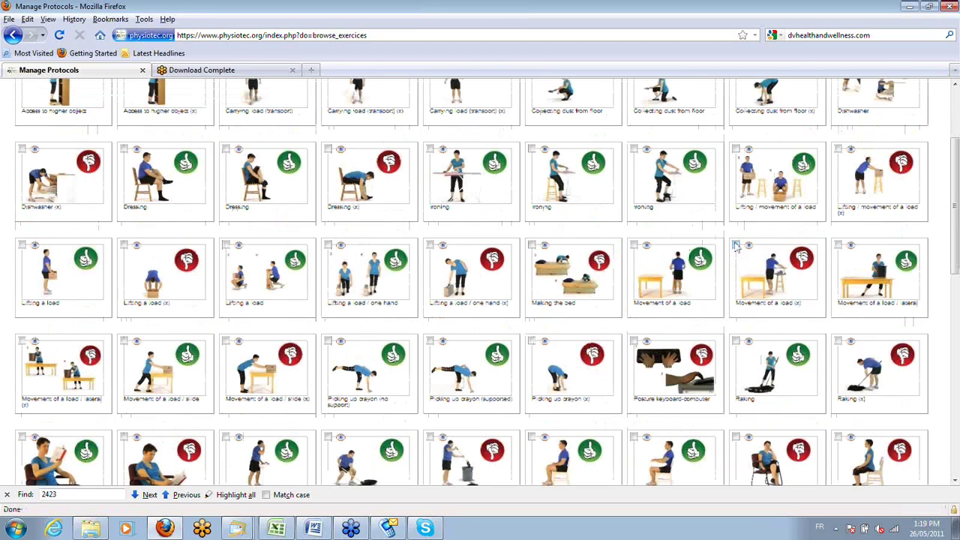
pyautogui.scroll(-4, 736, 247)
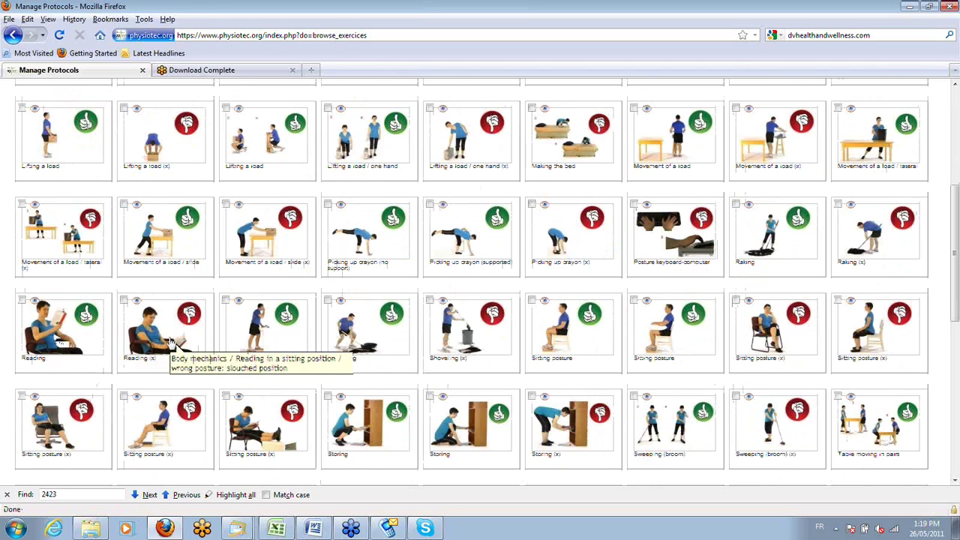
pyautogui.scroll(-2, 171, 343)
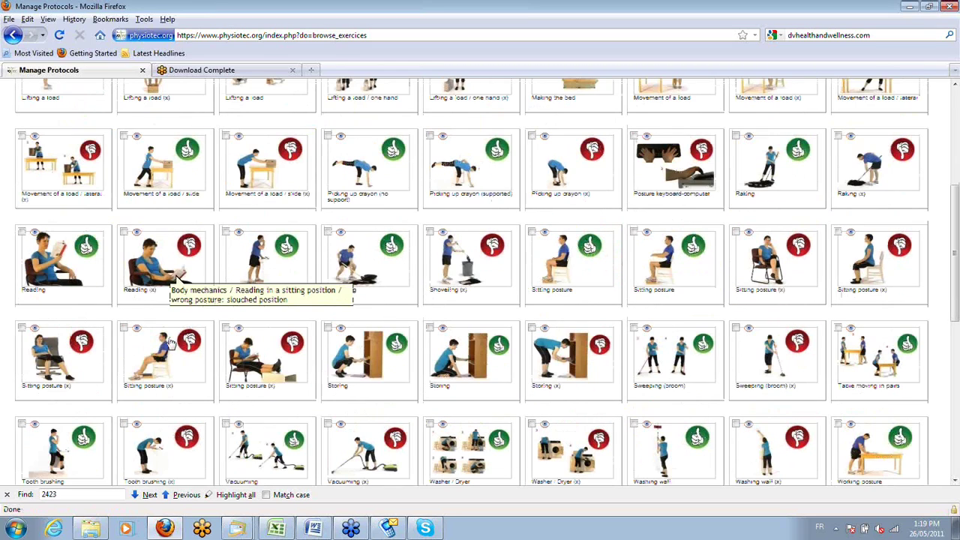
pyautogui.scroll(-2, 170, 343)
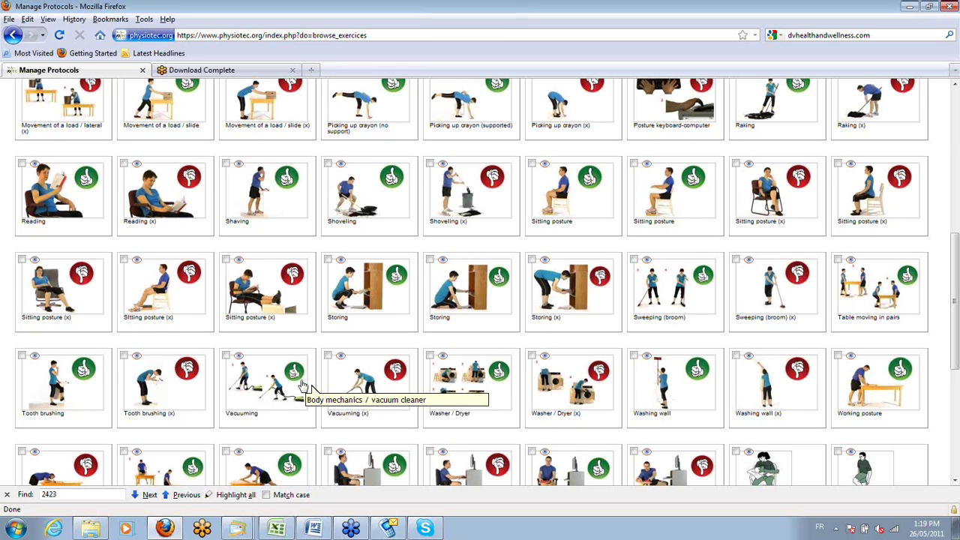
pyautogui.scroll(-2, 582, 269)
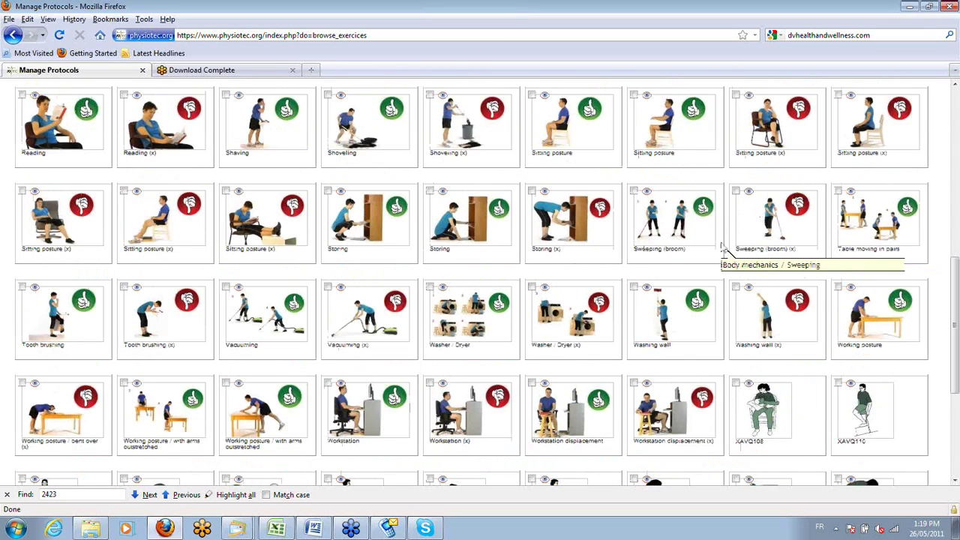
pyautogui.scroll(2, 670, 234)
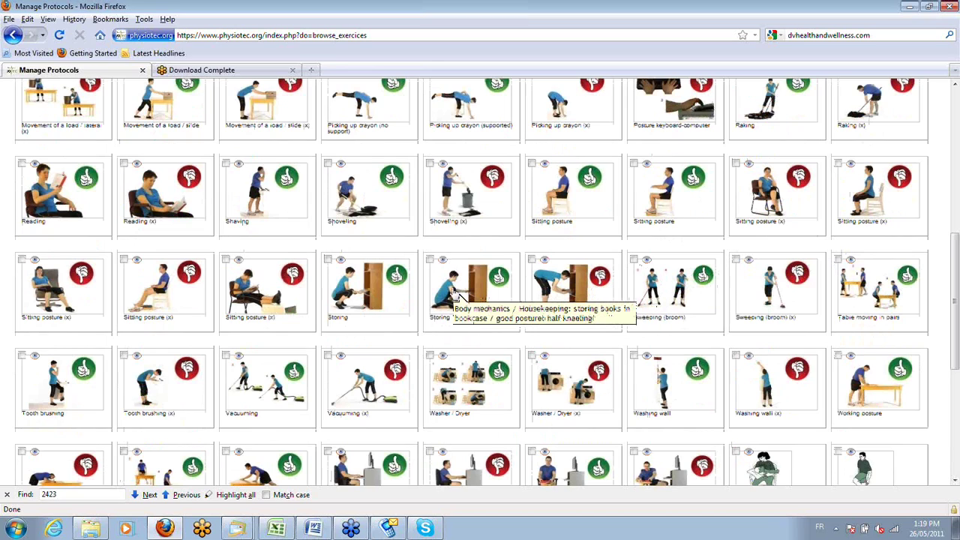
pyautogui.scroll(2, 451, 299)
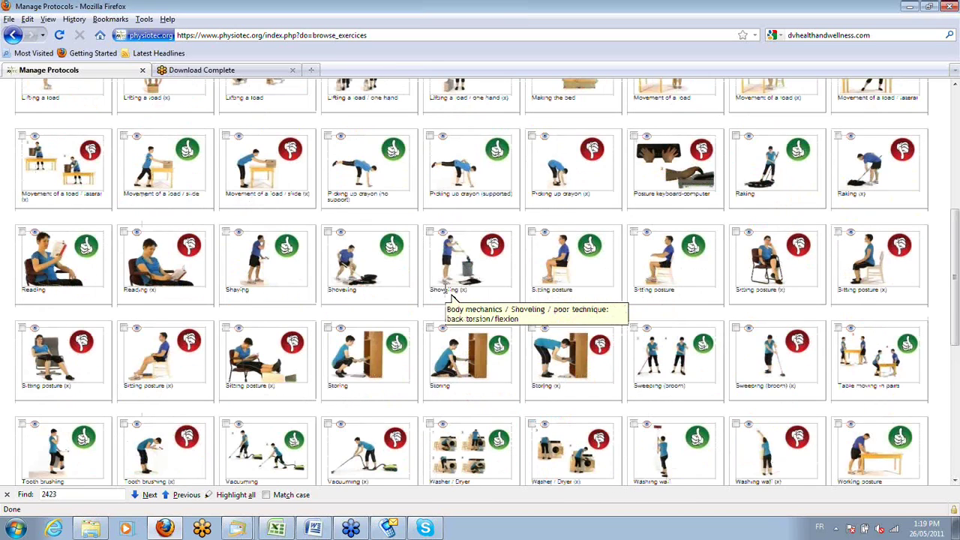
pyautogui.scroll(2, 450, 296)
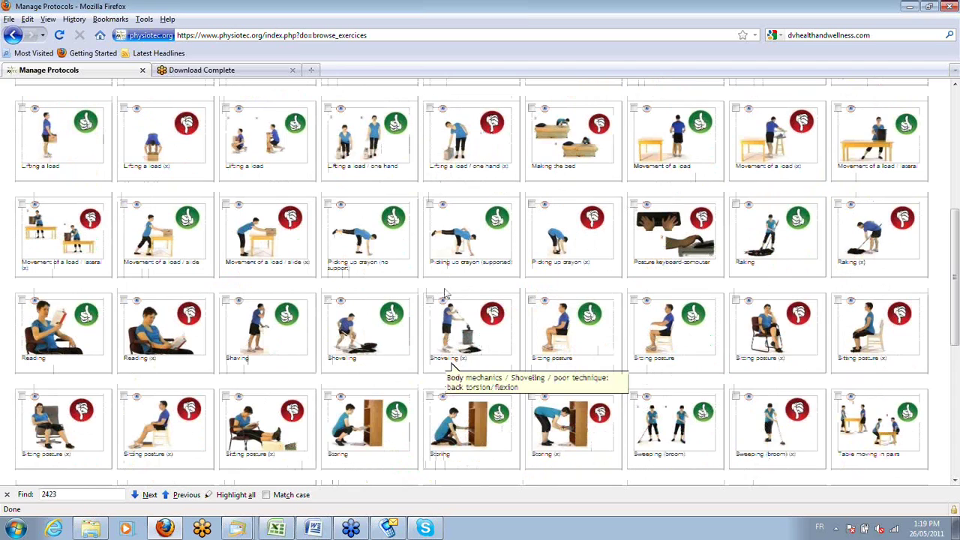
pyautogui.scroll(2, 444, 293)
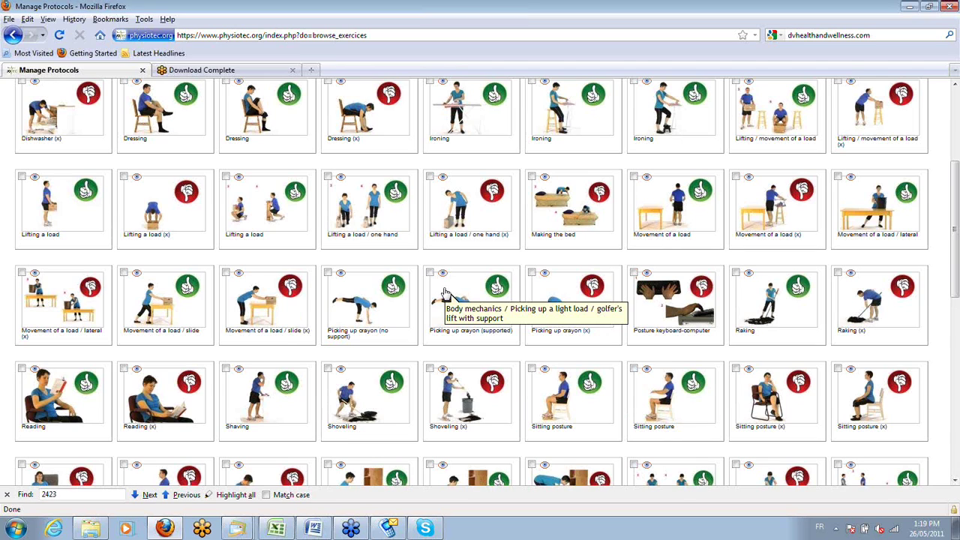
# Start a new exercise search in the Orthopaedics module and close the browser's find bar.
pyautogui.scroll(5, 444, 292)
pyautogui.click(240, 165)
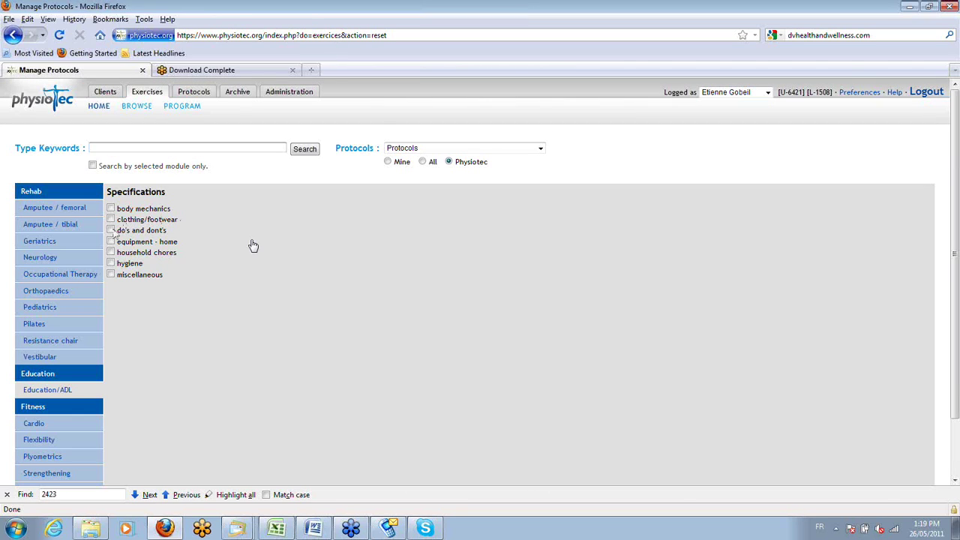
pyautogui.click(46, 293)
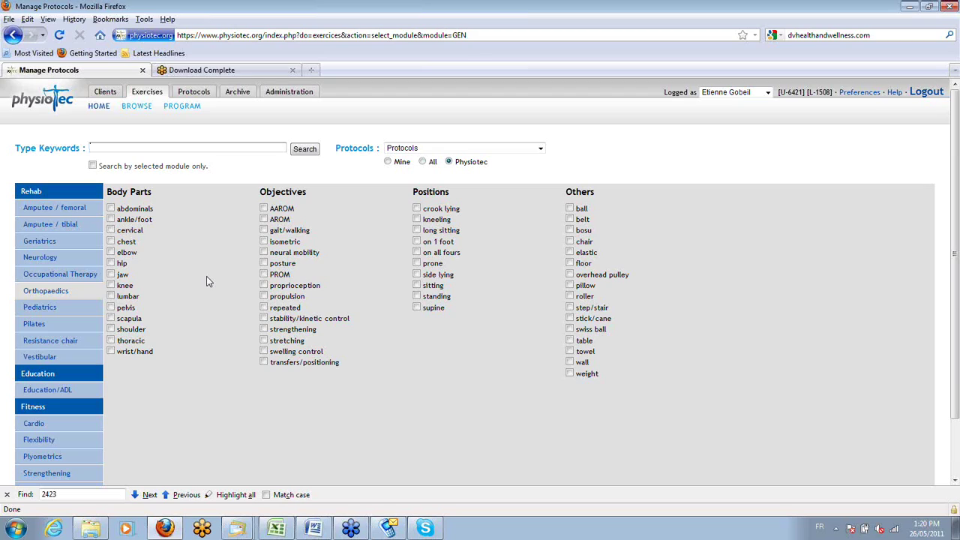
pyautogui.click(7, 494)
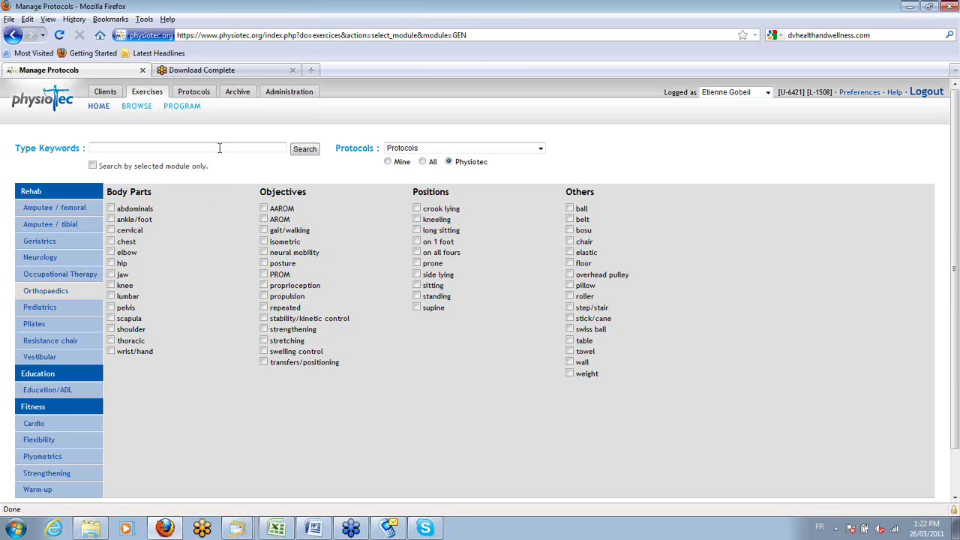
# Add a new exercise to the archive with the description "Capone" and a surname as its name.
pyautogui.click(238, 94)
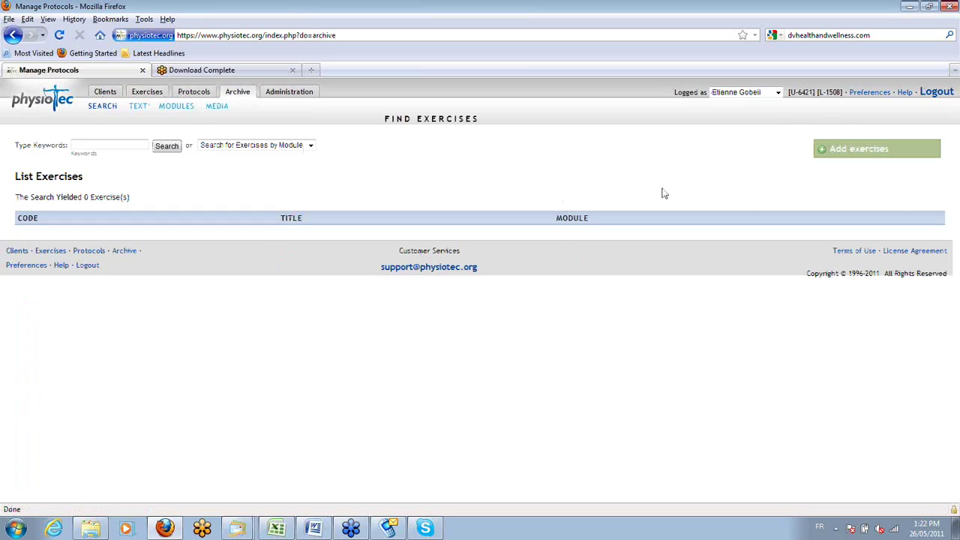
pyautogui.click(840, 153)
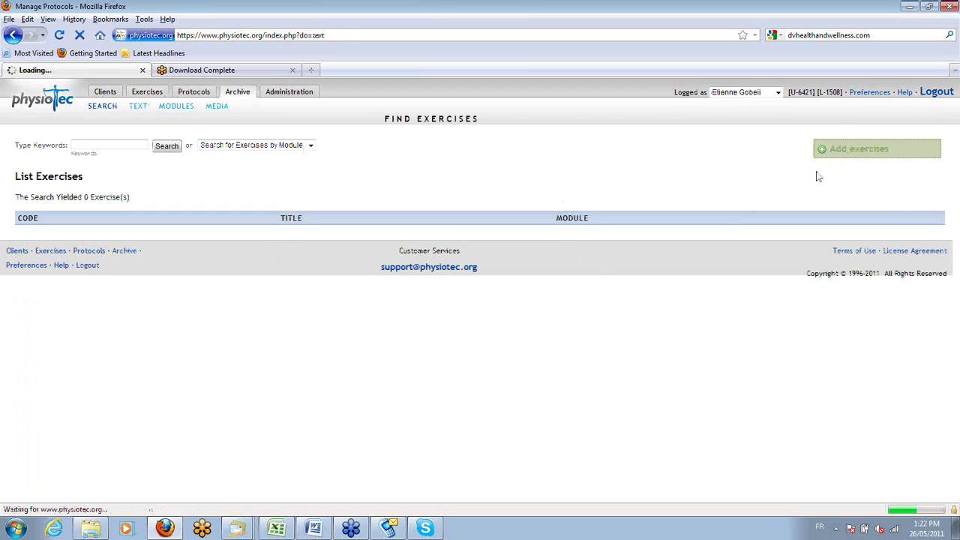
pyautogui.click(150, 192)
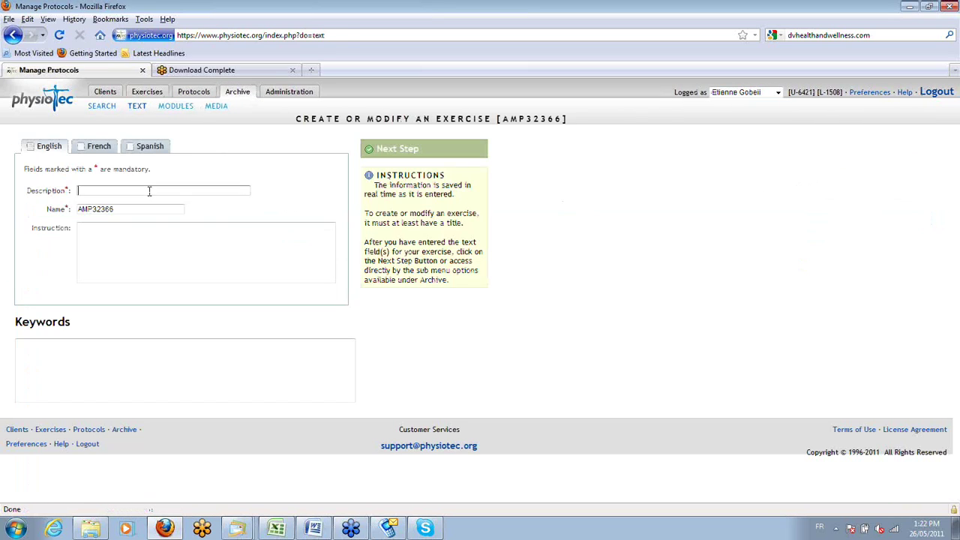
pyautogui.write('O')
pyautogui.press('BackSpace')
pyautogui.write('Capone')
pyautogui.press('Tab')
pyautogui.write('Gobeil')
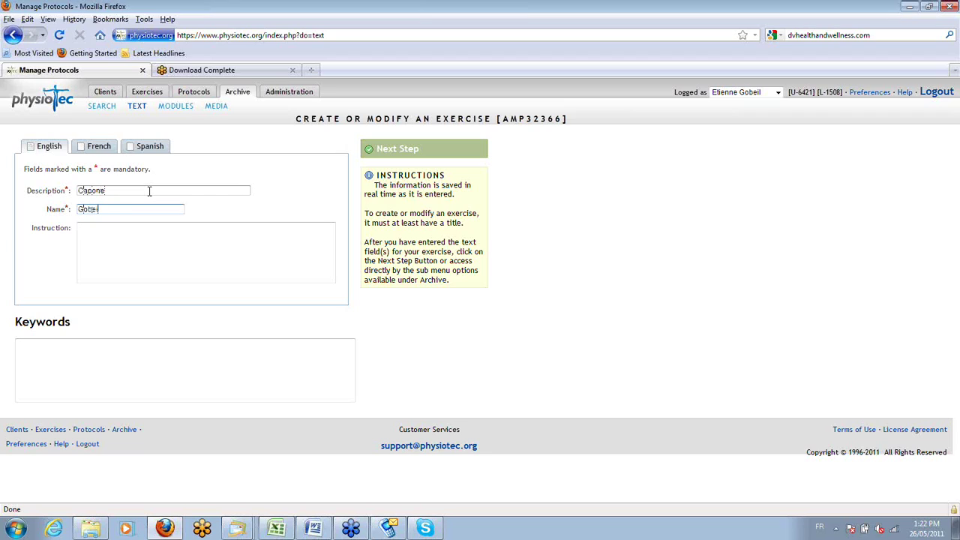
pyautogui.press('Tab')
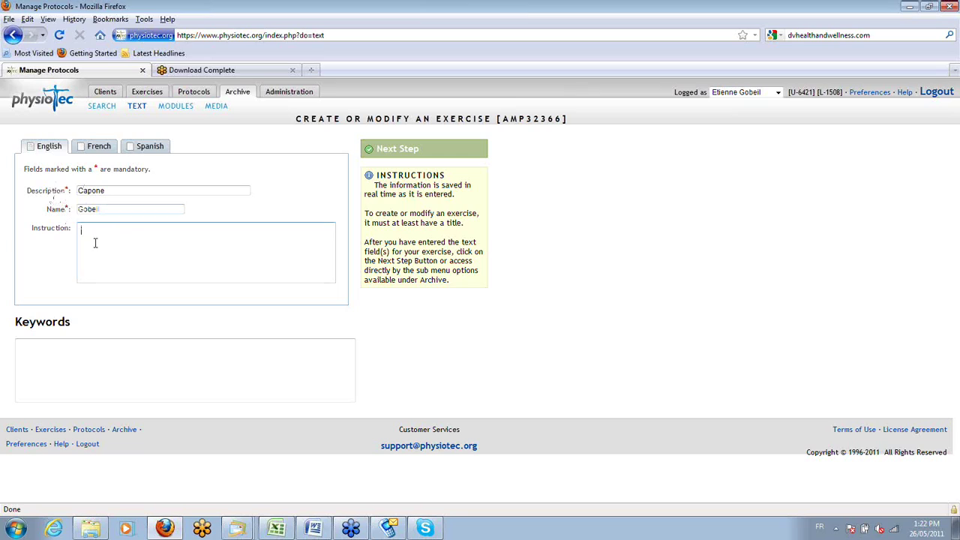
# Enter "Do this do that" as the exercise instruction and continue to the module classification.
pyautogui.write('Do this tra')
pyautogui.press('BackSpace')
pyautogui.press('BackSpace')
pyautogui.press('BackSpace')
pyautogui.write('or that')
pyautogui.click(151, 370)
pyautogui.click(383, 152)
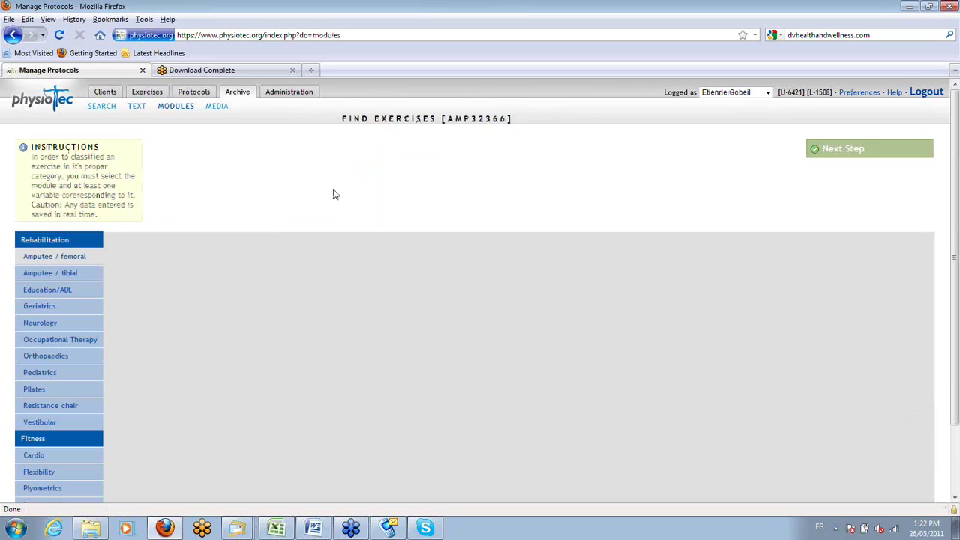
# Classify the new exercise in the Orthopaedics module under the shoulder body part and continue to its media.
pyautogui.click(66, 360)
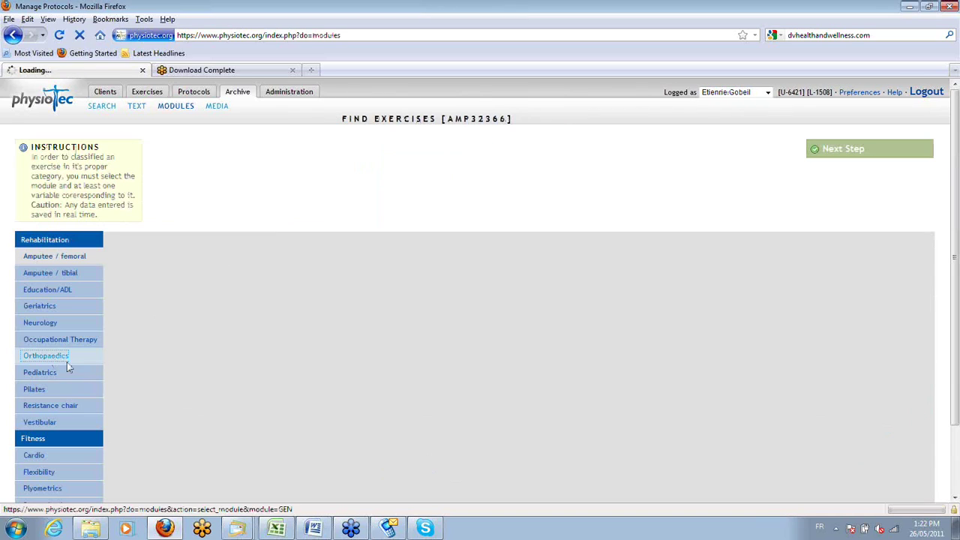
pyautogui.click(110, 378)
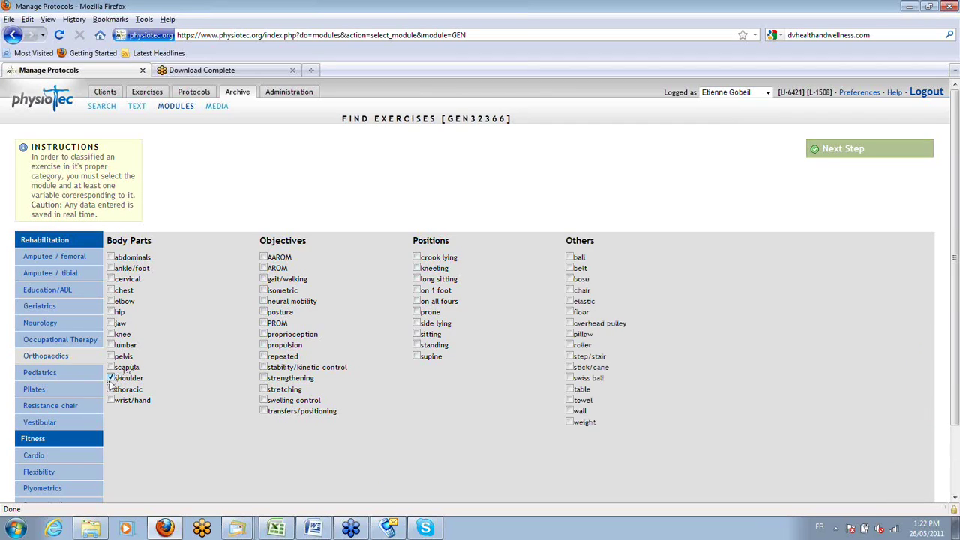
pyautogui.click(827, 147)
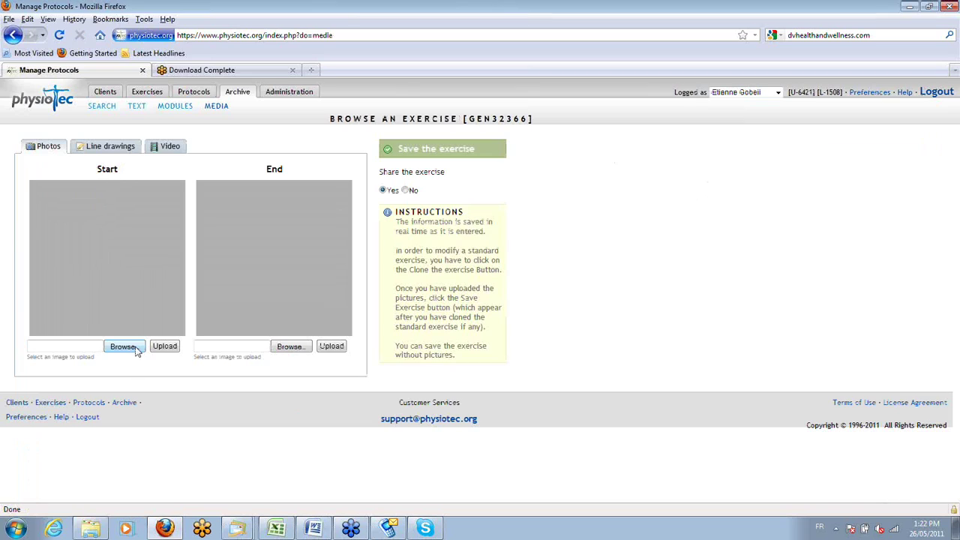
# Upload photo 11450021_a as the exercise's start position and photo 11450021_b as its end position.
pyautogui.click(123, 222)
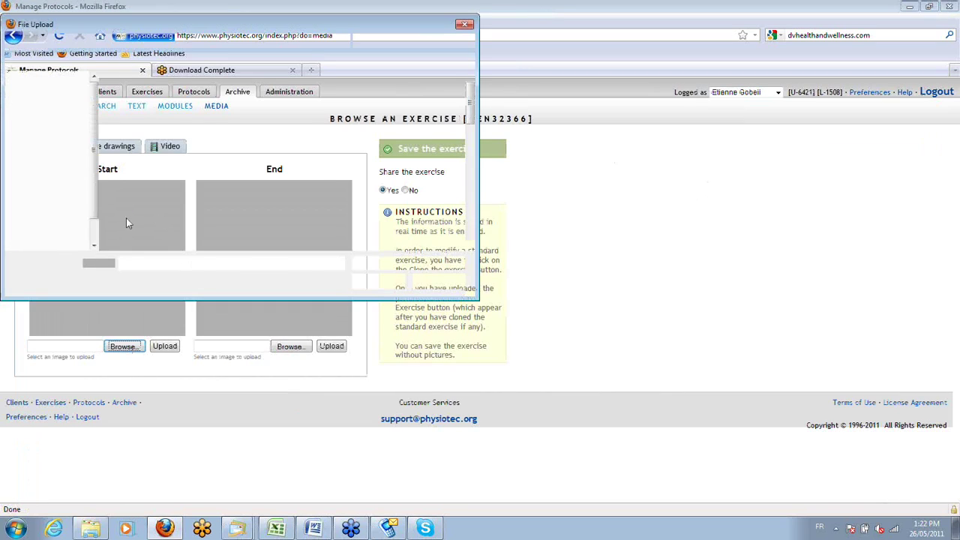
pyautogui.doubleClick(189, 102)
pyautogui.click(164, 348)
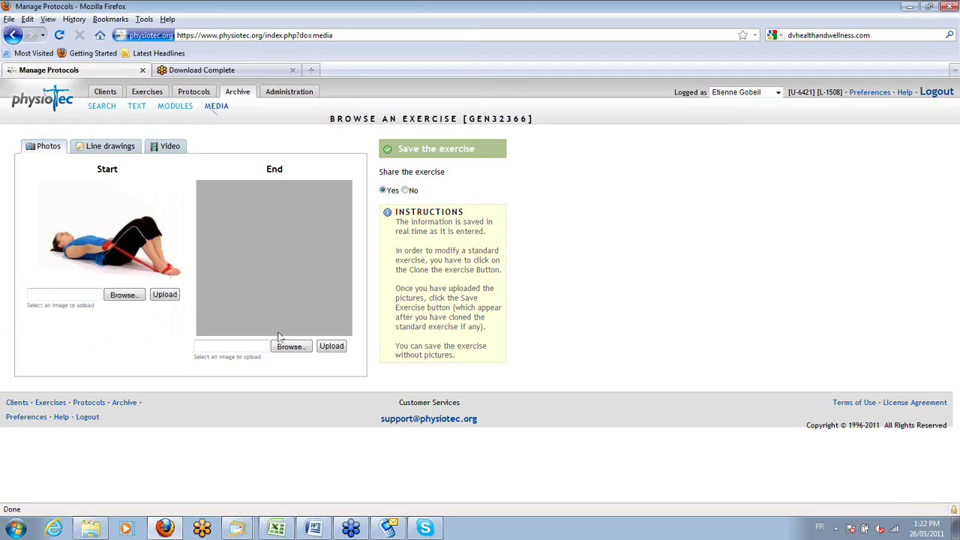
pyautogui.click(288, 346)
pyautogui.doubleClick(340, 113)
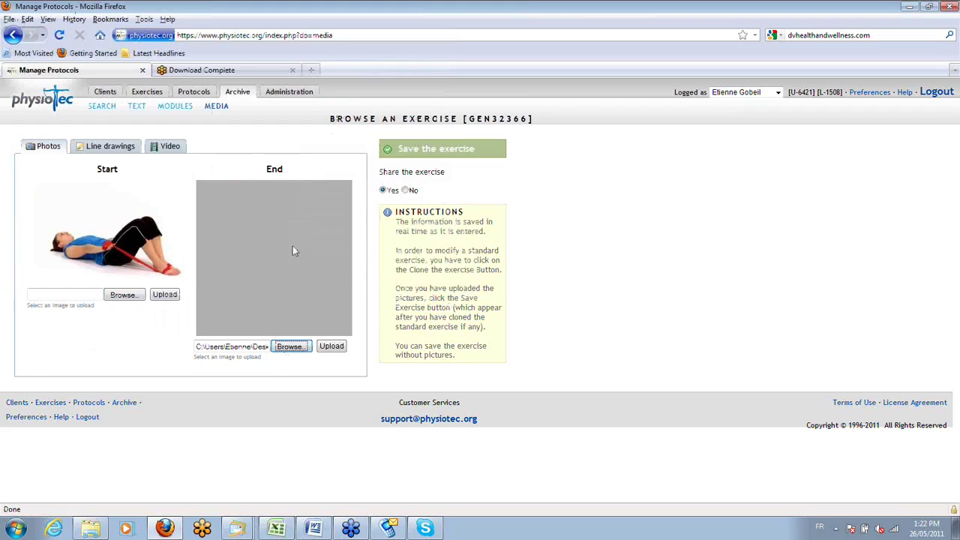
pyautogui.click(331, 347)
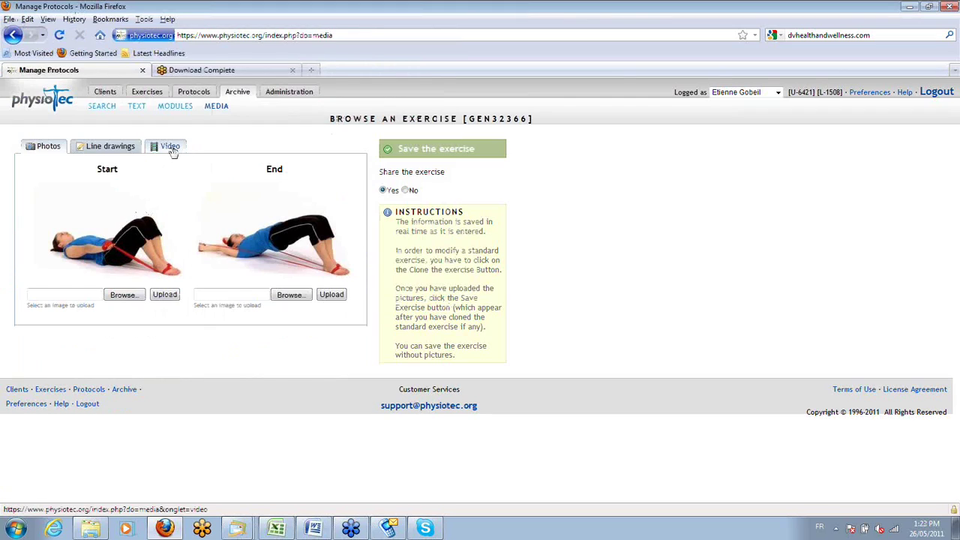
pyautogui.click(170, 147)
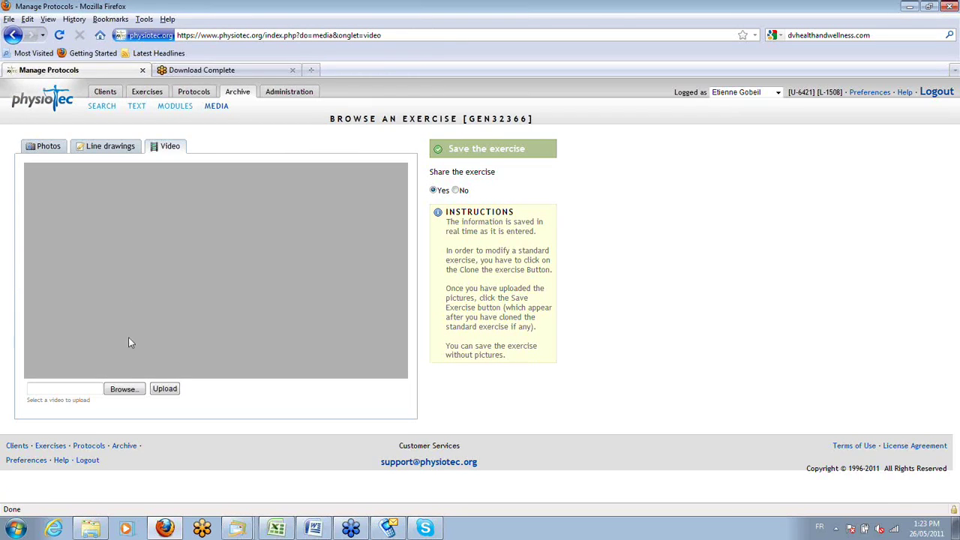
pyautogui.click(123, 390)
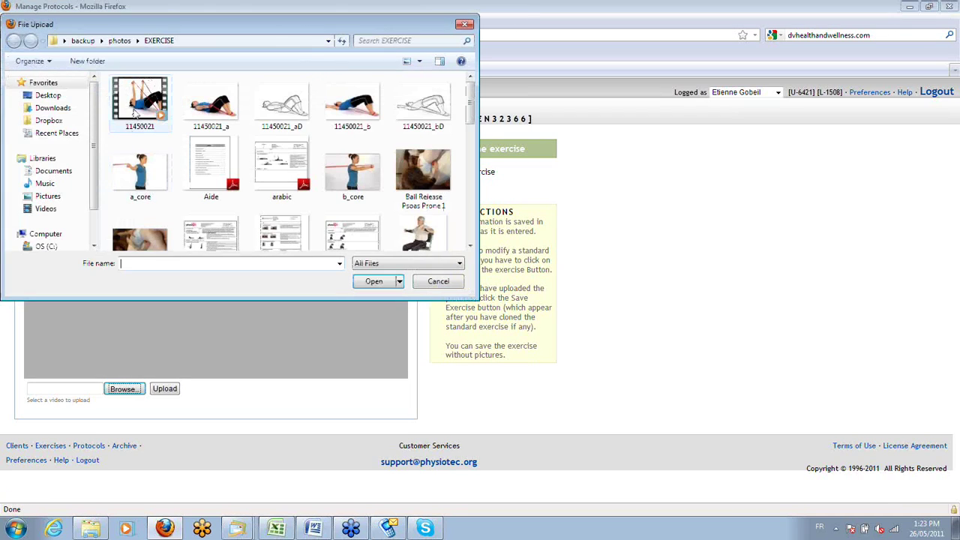
pyautogui.click(135, 112)
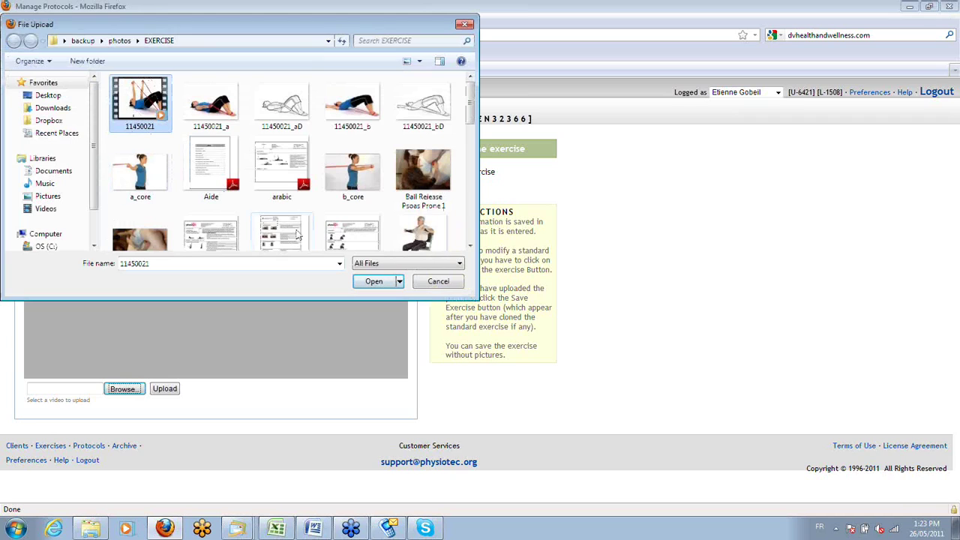
pyautogui.click(437, 281)
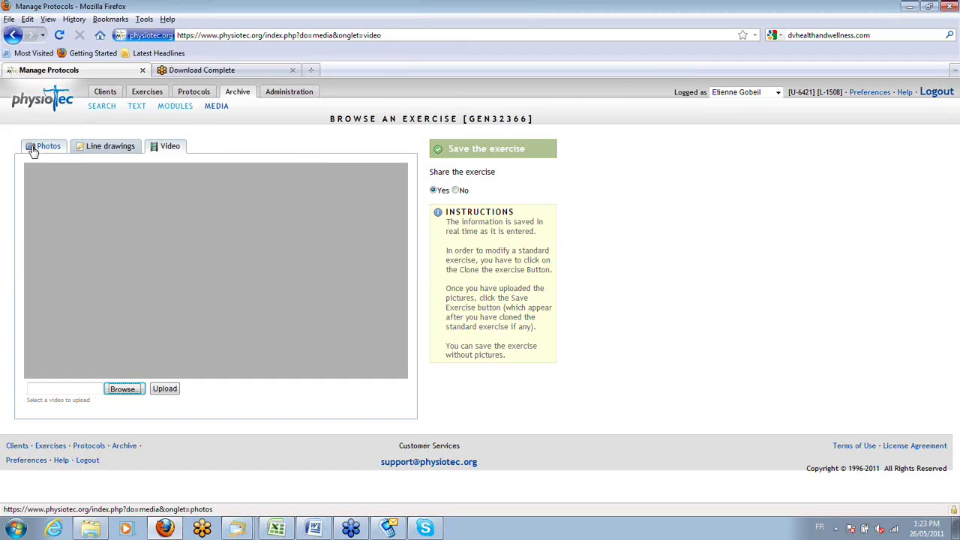
# Return to the exercise's photos and save the new exercise.
pyautogui.click(33, 150)
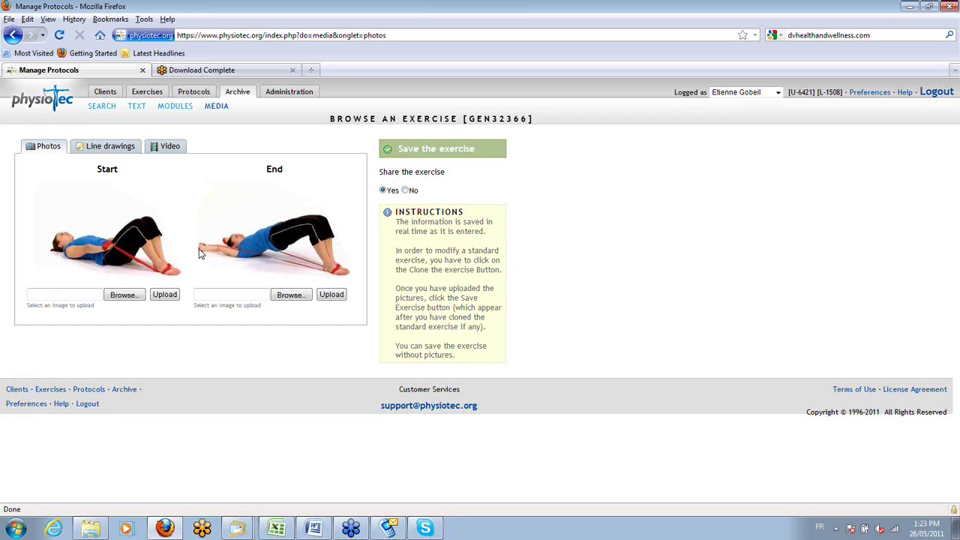
pyautogui.click(386, 149)
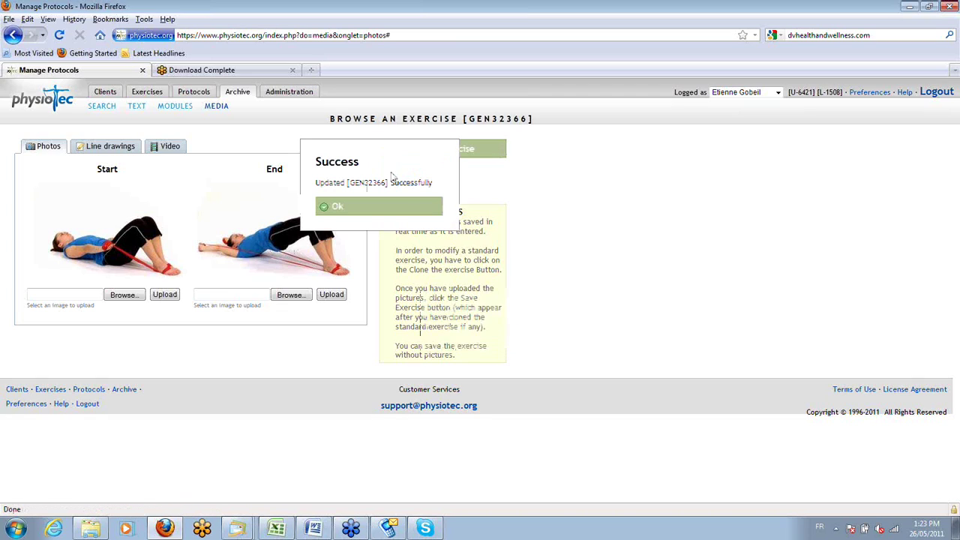
pyautogui.click(370, 207)
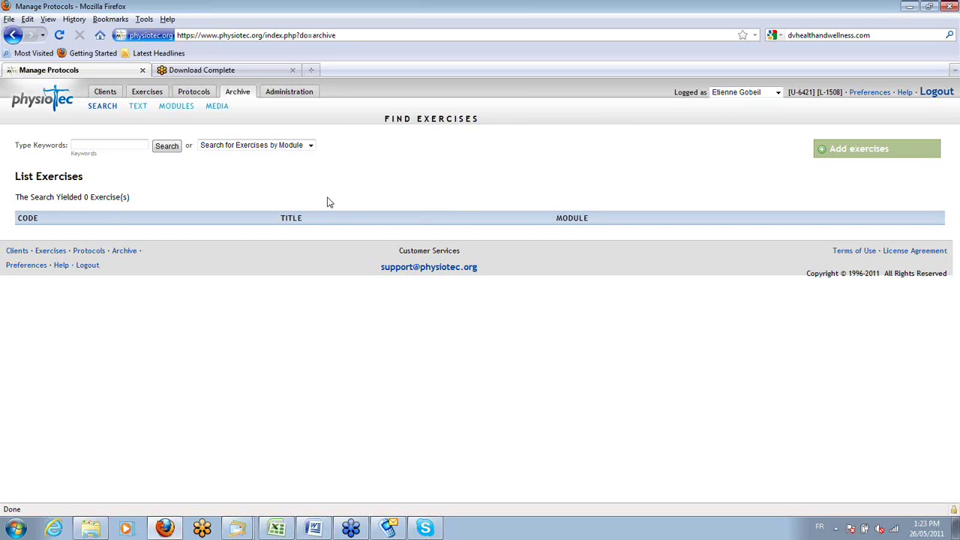
# Search the exercise library by keyword for the newly created exercise.
pyautogui.click(149, 91)
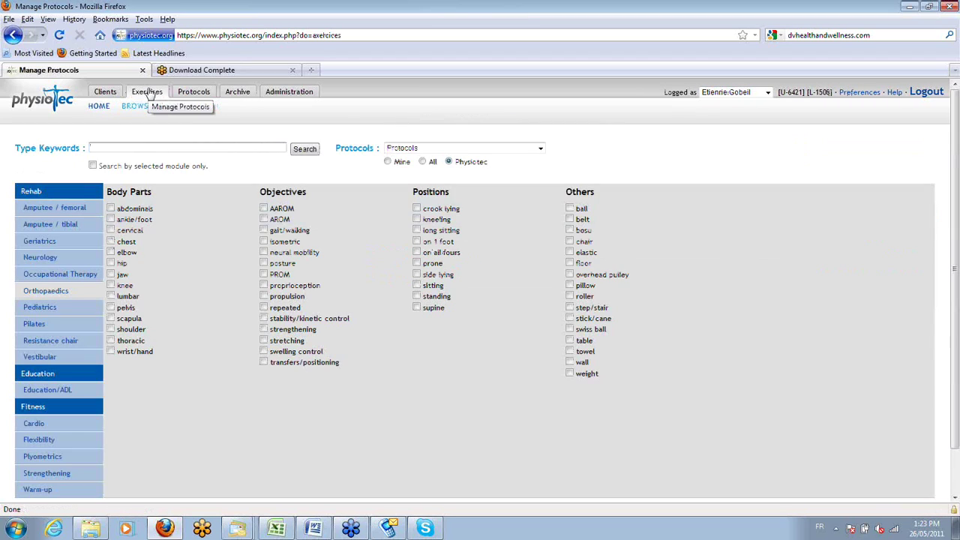
pyautogui.write('capsule')
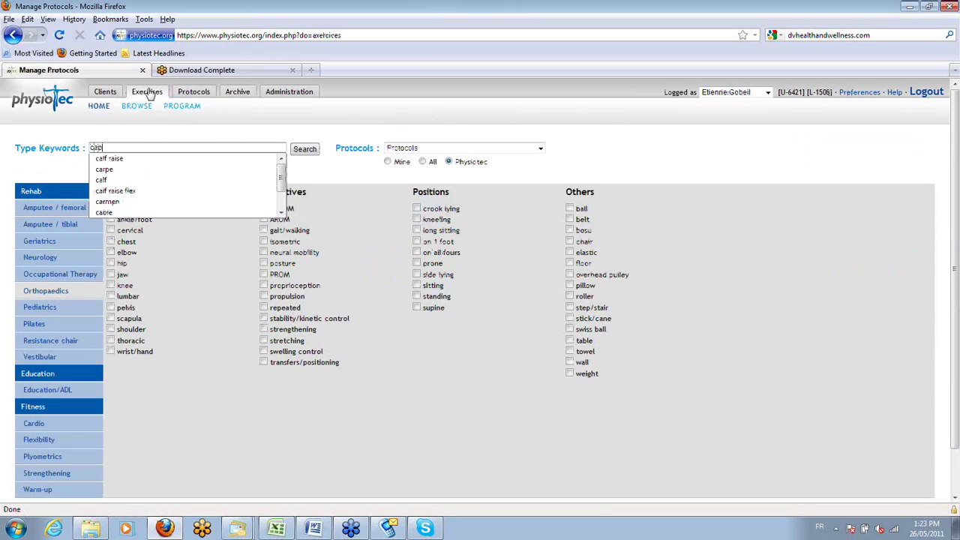
pyautogui.press('Return')
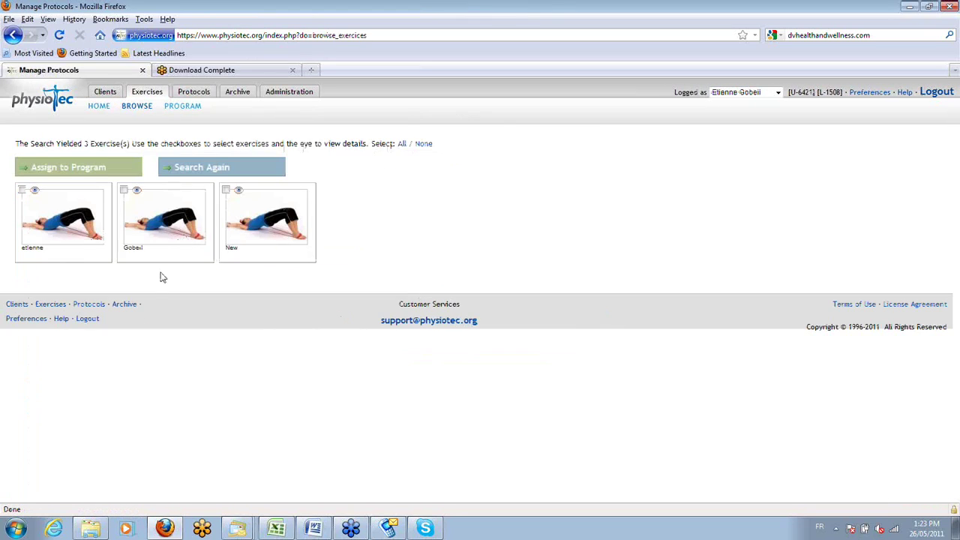
# Open the newly created exercise to check its name and instructions, assign it to the program and finish the program.
pyautogui.click(143, 214)
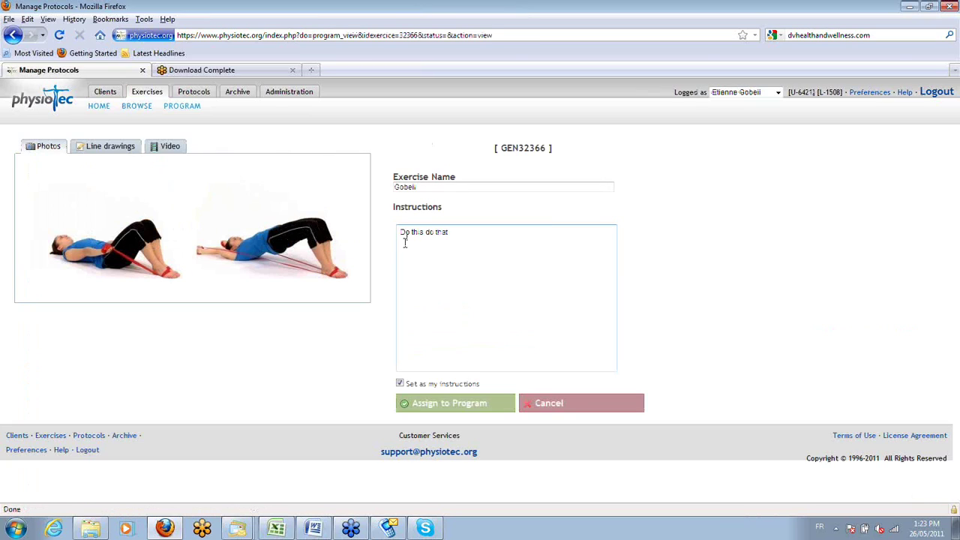
pyautogui.moveTo(452, 233); pyautogui.dragTo(393, 226)
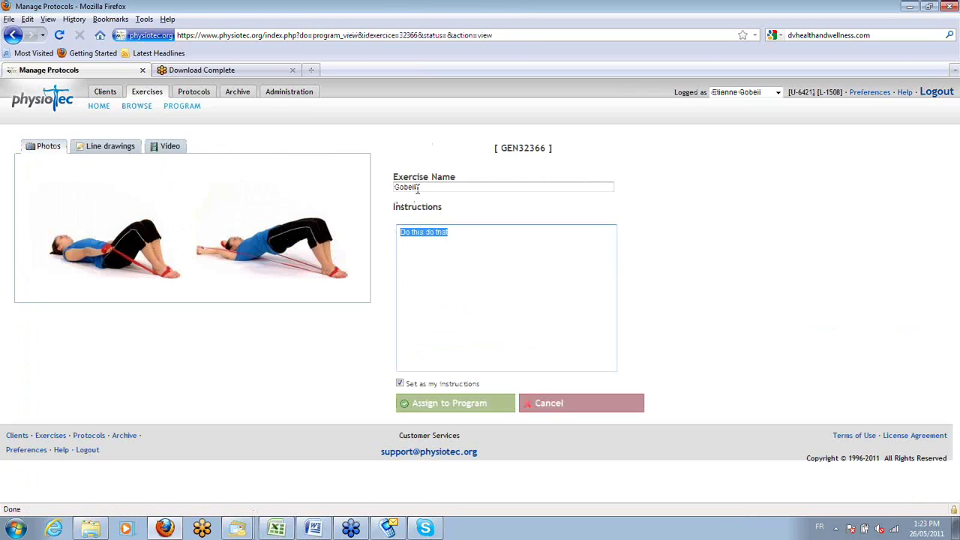
pyautogui.moveTo(416, 188); pyautogui.dragTo(370, 190)
pyautogui.click(414, 404)
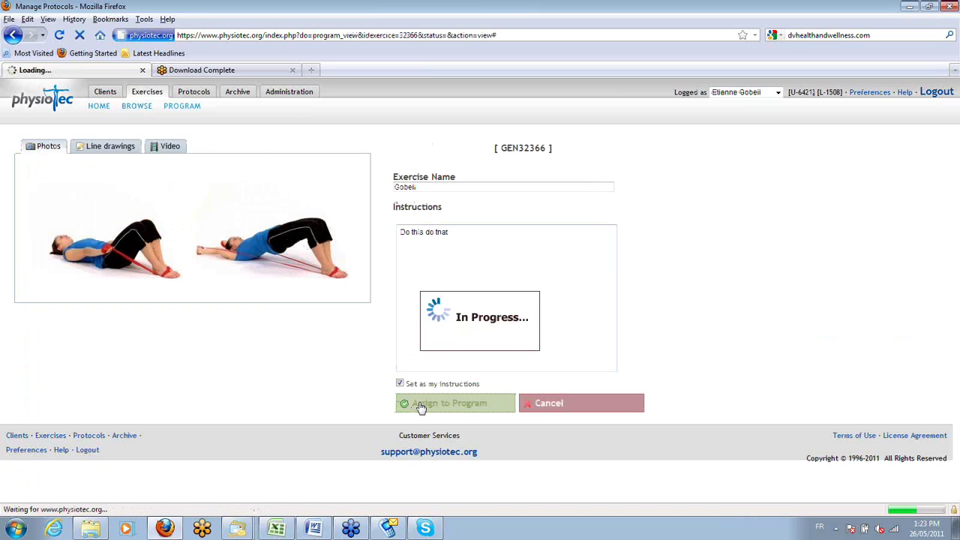
pyautogui.click(206, 190)
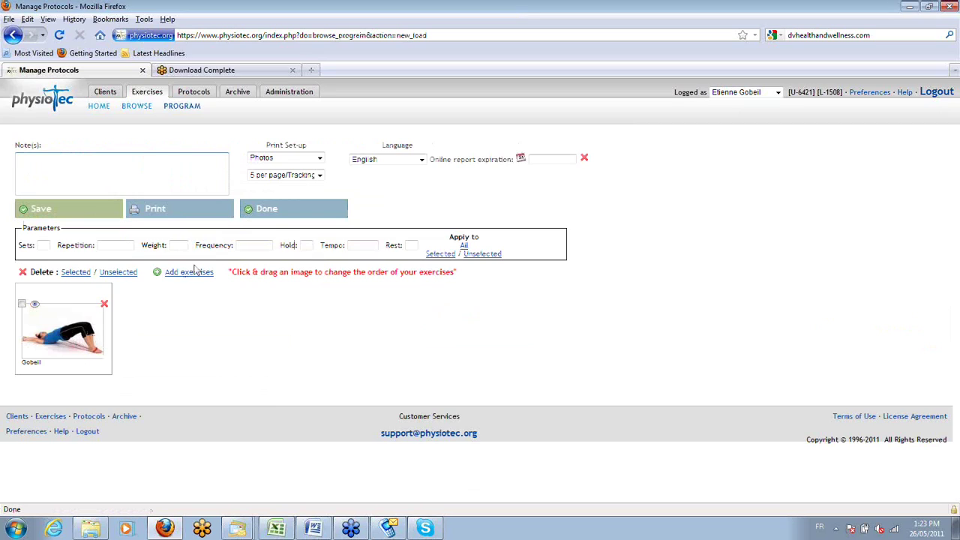
pyautogui.click(268, 217)
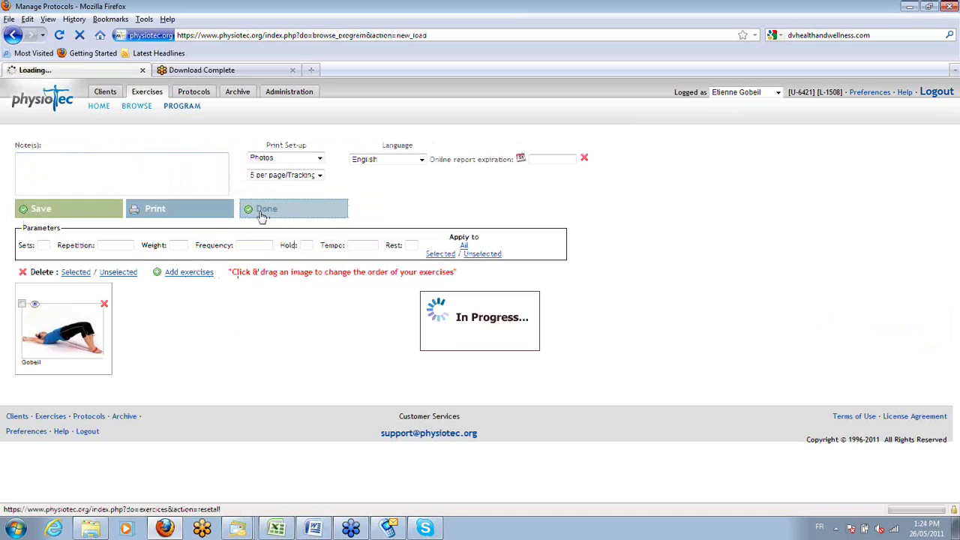